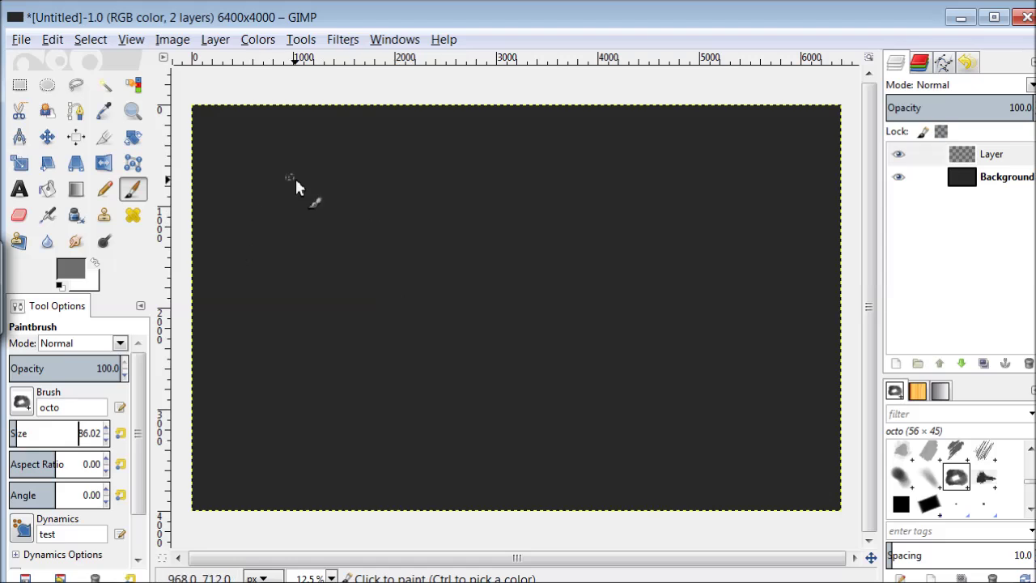
Set the Paintbrush opacity to 77.7 and repaint the first grey stroke at upper left.
drag(278, 229, 272, 197)
double_click(84, 372)
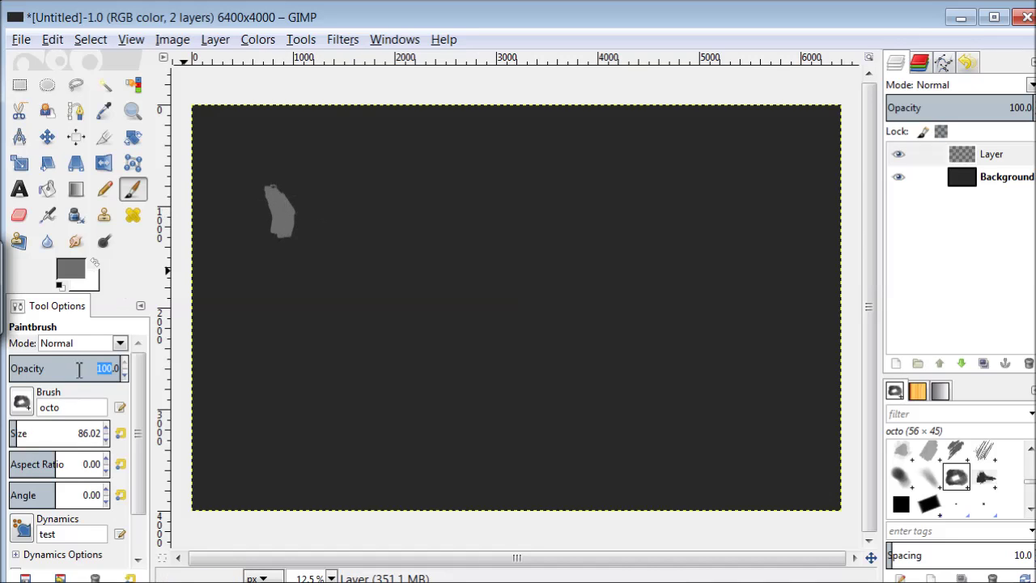
text(93)
drag(88, 375, 75, 393)
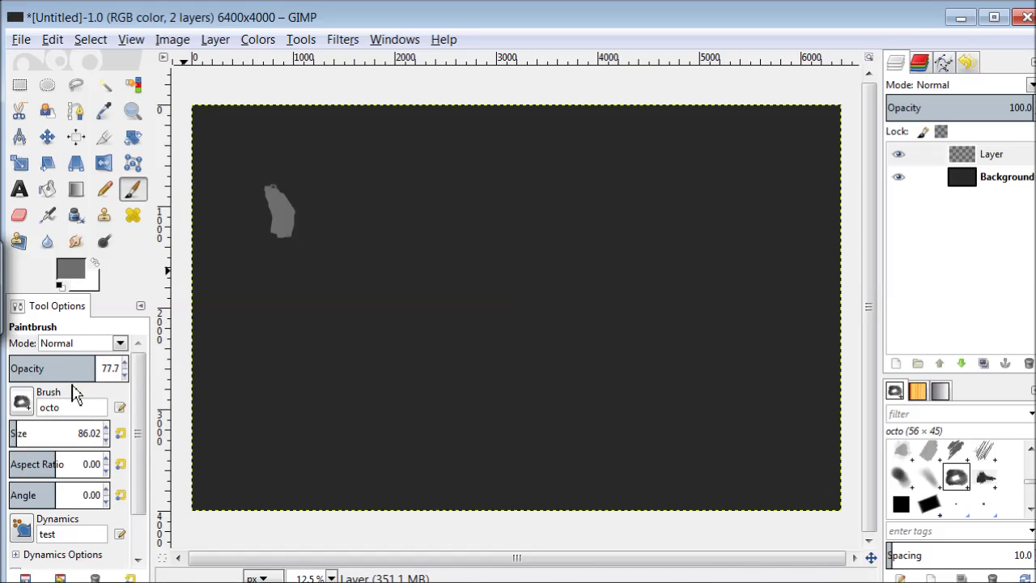
key(ctrl+z)
mouse_move(274, 181)
mouse_down()
mouse_move(287, 225)
mouse_move(301, 229)
mouse_up()
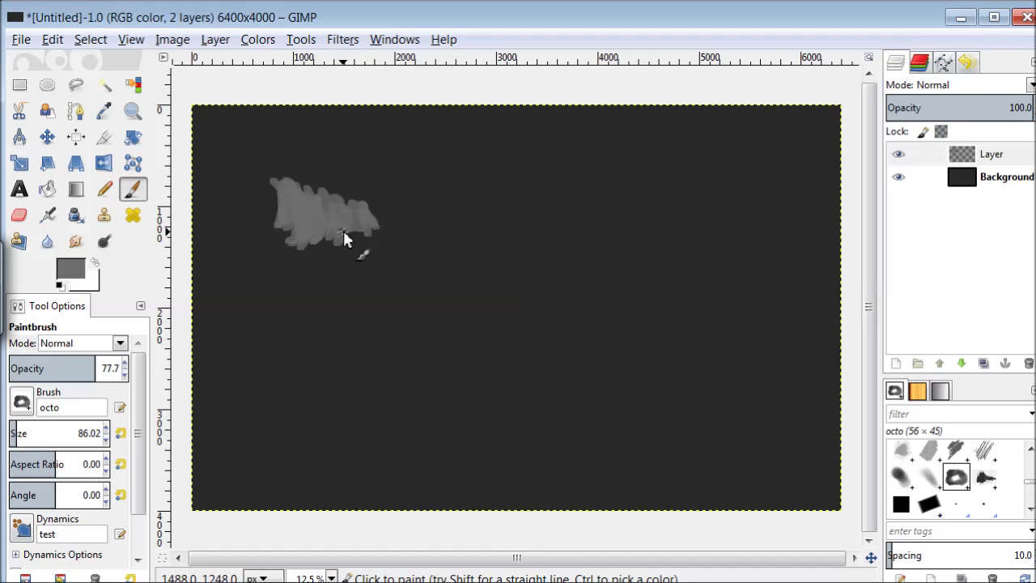
Grow the left-side grey strokes into two zigzag masses.
drag(322, 321, 379, 273)
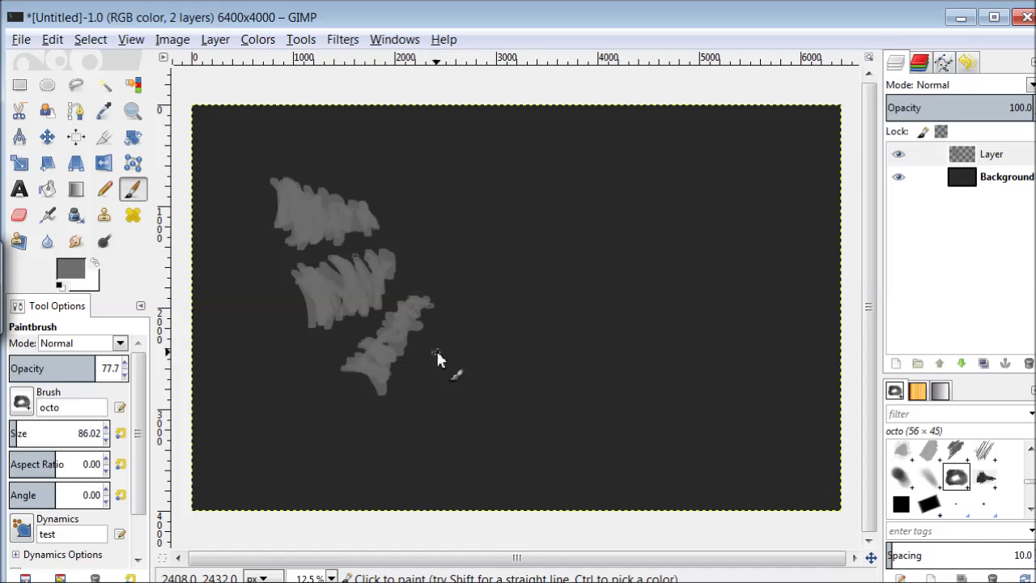
mouse_move(454, 375)
mouse_down()
mouse_move(442, 339)
mouse_move(478, 334)
mouse_up()
click(77, 274)
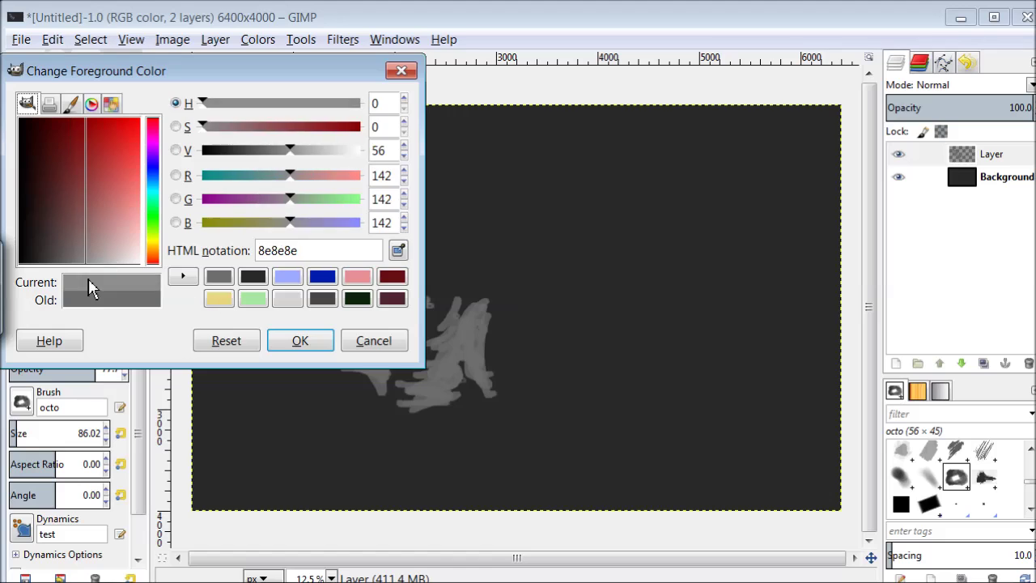
Switch to light grey 8e8e8e and rough in the body, hand, foot and leg.
click(294, 338)
mouse_move(511, 373)
mouse_down()
mouse_move(505, 285)
mouse_move(550, 300)
mouse_move(576, 282)
mouse_move(559, 283)
mouse_move(654, 340)
mouse_move(669, 332)
mouse_up()
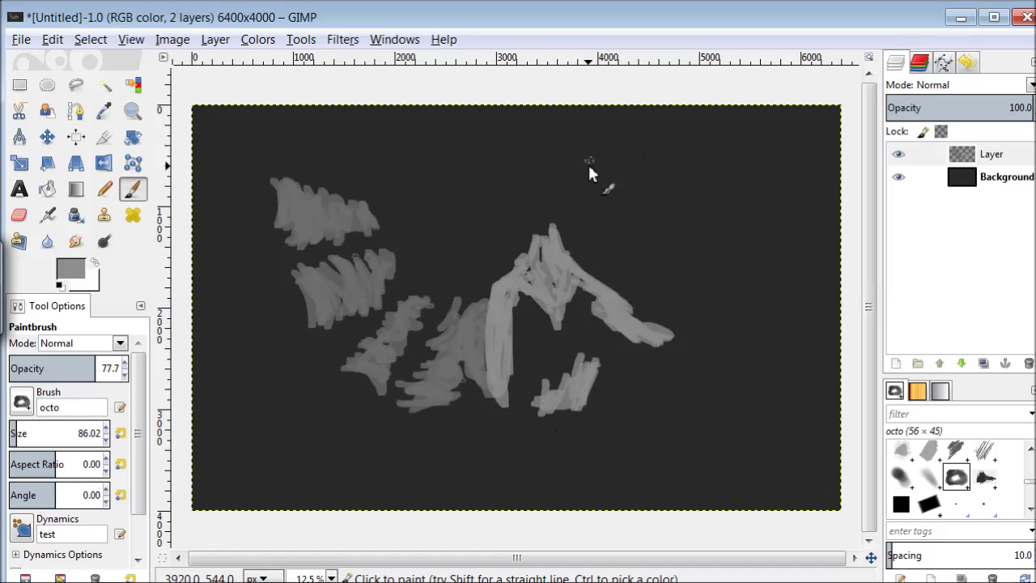
mouse_move(558, 204)
mouse_down()
mouse_move(536, 213)
mouse_move(558, 162)
mouse_up()
mouse_move(723, 368)
mouse_down()
mouse_move(737, 392)
mouse_move(701, 354)
mouse_move(694, 368)
mouse_up()
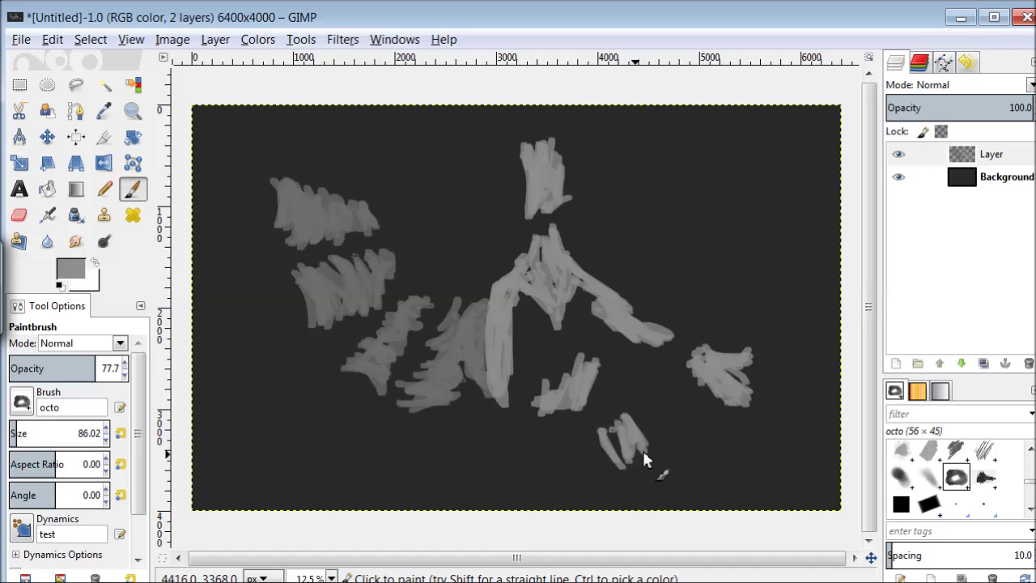
drag(637, 487, 612, 468)
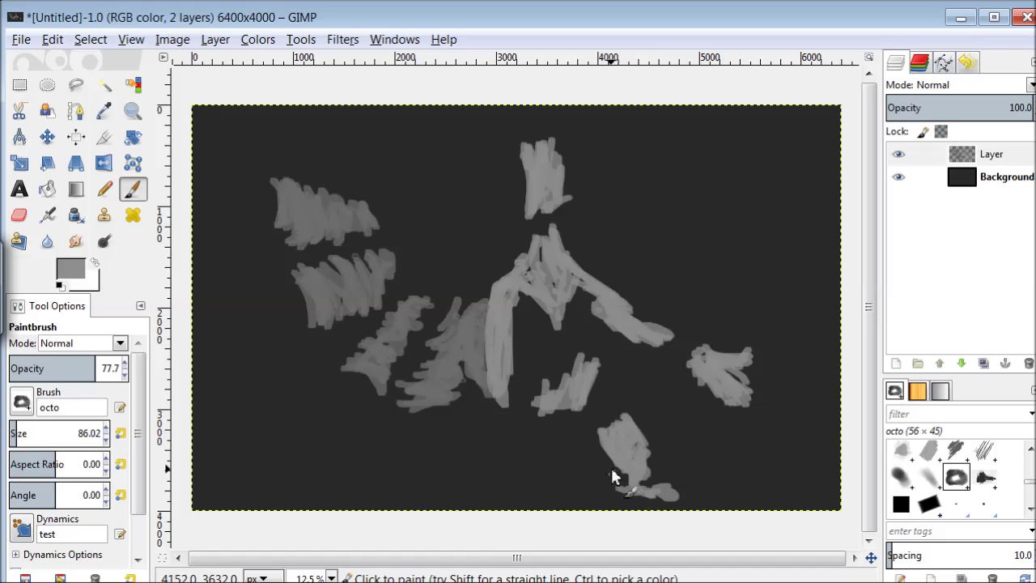
drag(525, 470, 513, 482)
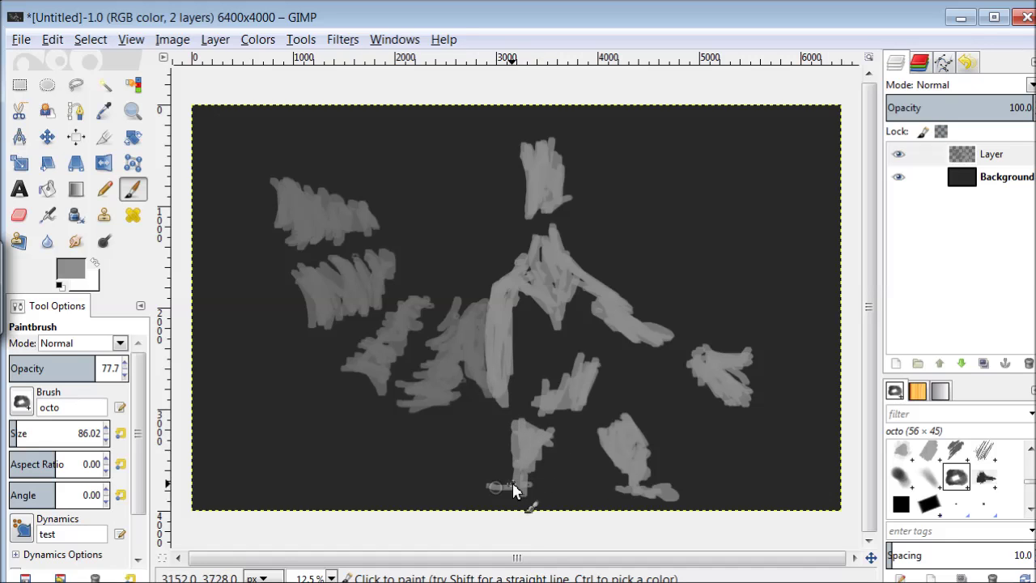
Switch to darker grey 6d6d6d and paint wide strokes at the upper right.
click(70, 269)
click(253, 280)
click(297, 340)
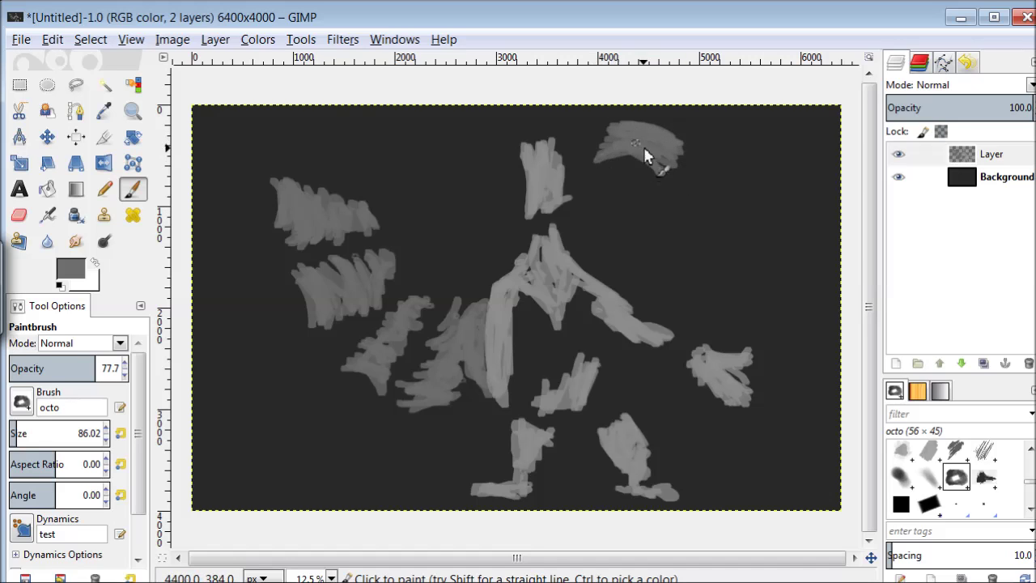
drag(668, 237, 628, 186)
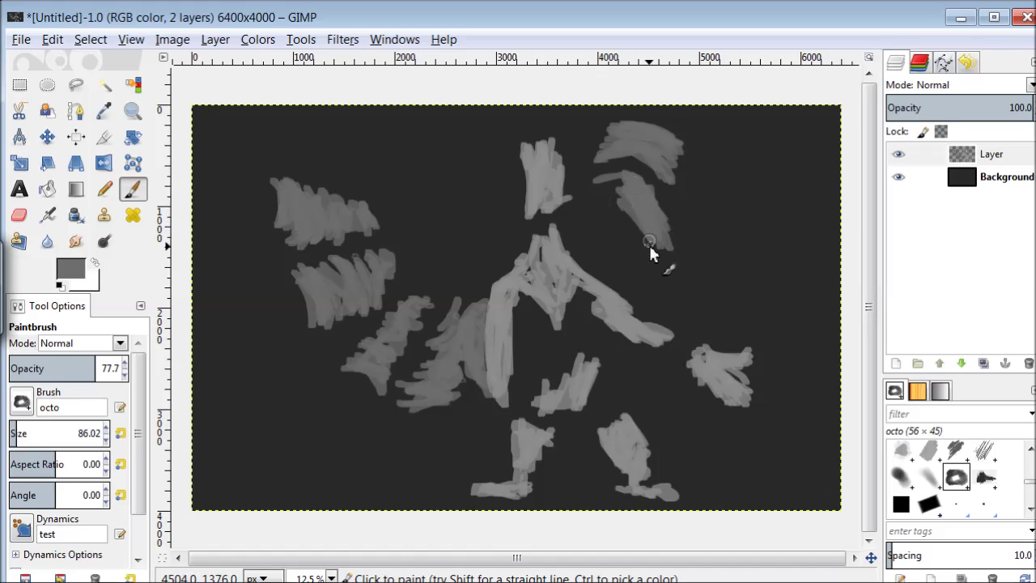
drag(646, 277, 588, 241)
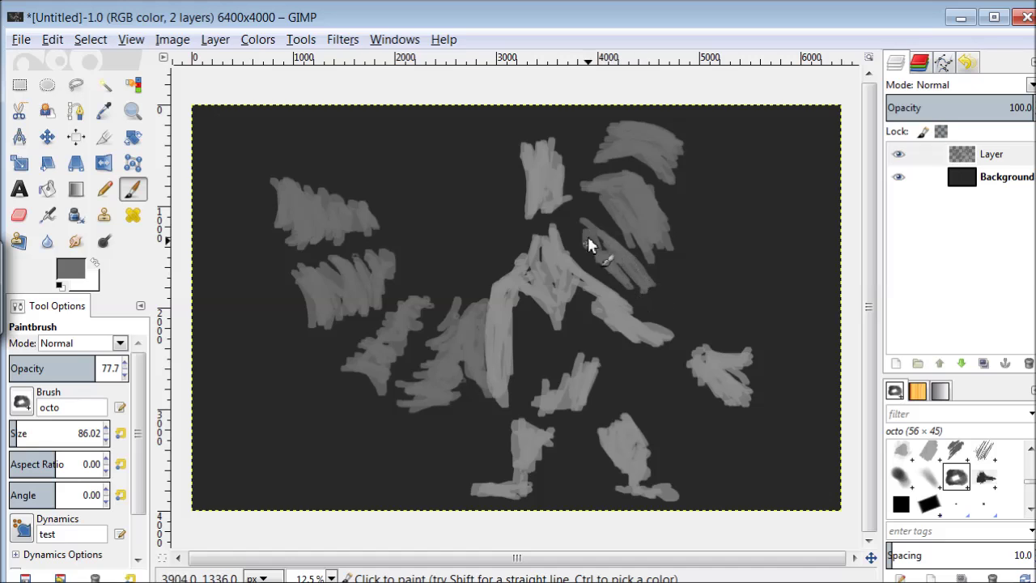
click(65, 270)
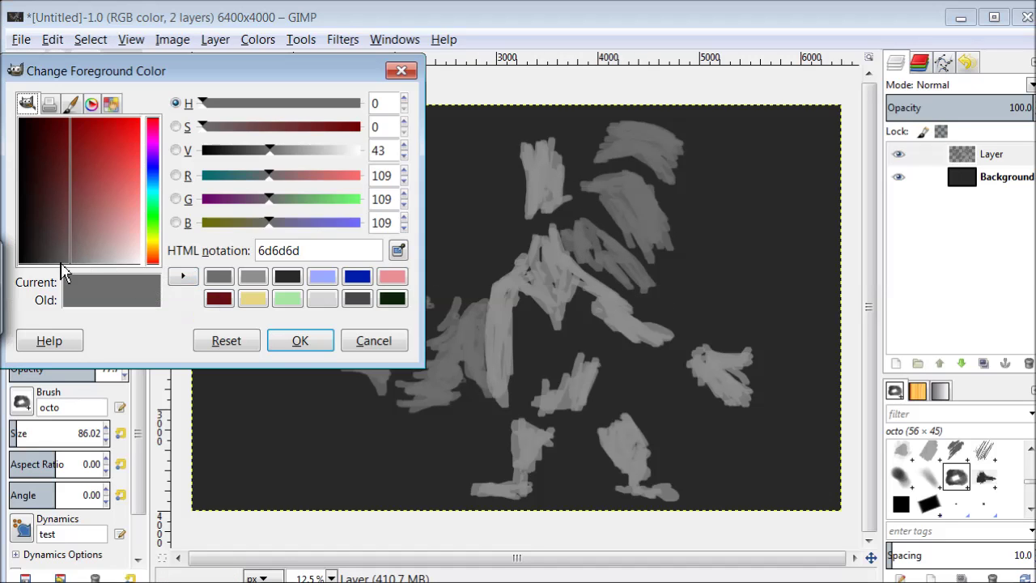
Paint dark grey 3f3f3f strokes across the left wing and body.
click(24, 217)
click(296, 340)
mouse_move(377, 239)
mouse_down()
mouse_move(379, 210)
mouse_move(428, 302)
mouse_up()
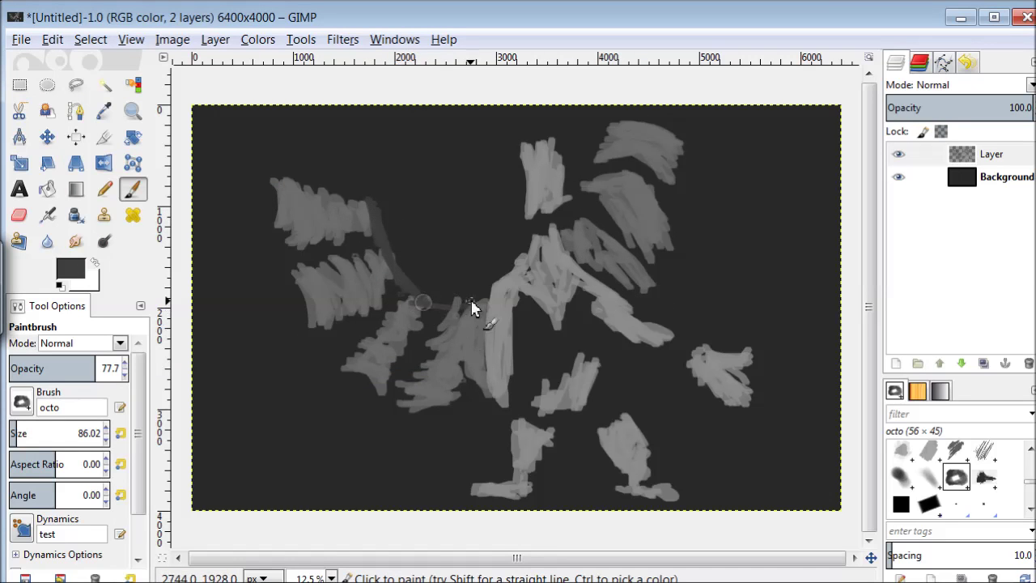
mouse_move(366, 247)
mouse_down()
mouse_move(271, 270)
mouse_move(300, 272)
mouse_up()
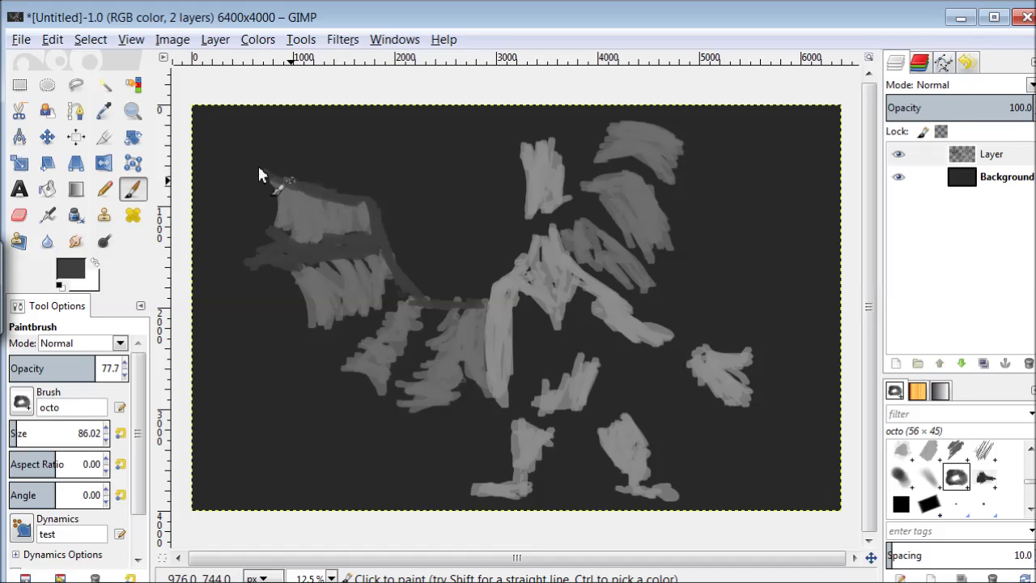
mouse_move(370, 246)
mouse_down()
mouse_move(376, 313)
mouse_move(305, 366)
mouse_up()
drag(428, 318, 444, 325)
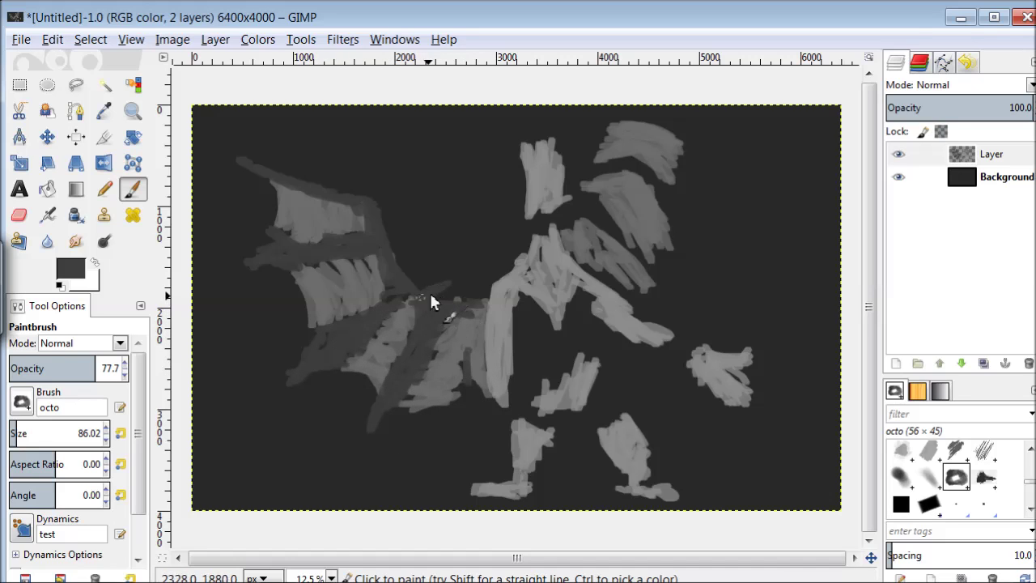
drag(395, 204, 381, 208)
drag(474, 289, 492, 314)
Shade the right wing, head and torso dark, joining the right arm to the hand.
mouse_move(608, 220)
mouse_down()
mouse_move(588, 216)
mouse_move(597, 169)
mouse_move(659, 197)
mouse_move(643, 127)
mouse_move(614, 121)
mouse_up()
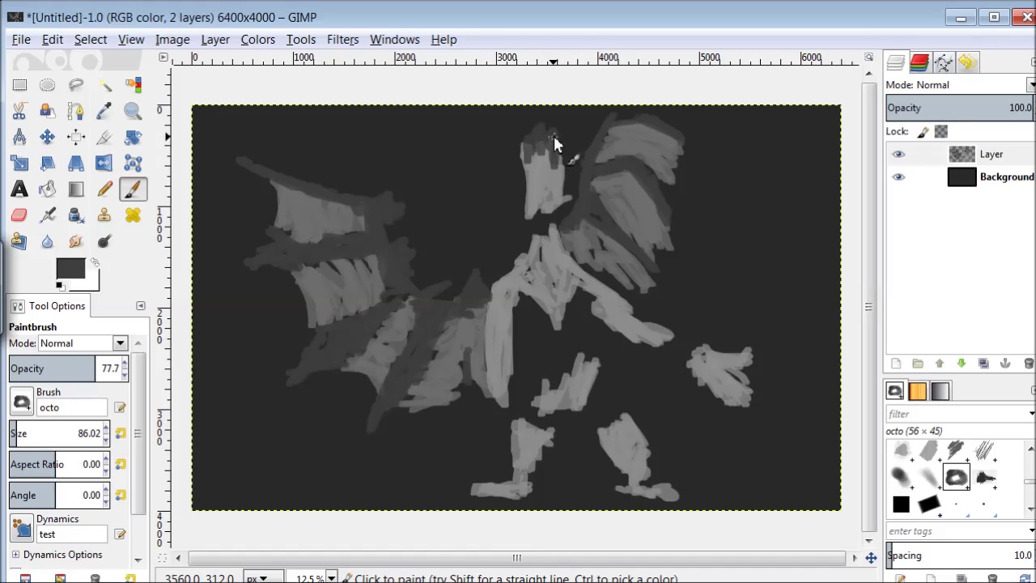
mouse_move(536, 174)
mouse_down()
mouse_move(519, 208)
mouse_move(504, 186)
mouse_up()
drag(506, 271, 511, 235)
mouse_move(576, 288)
mouse_down()
mouse_move(585, 327)
mouse_move(543, 347)
mouse_move(556, 370)
mouse_move(534, 397)
mouse_up()
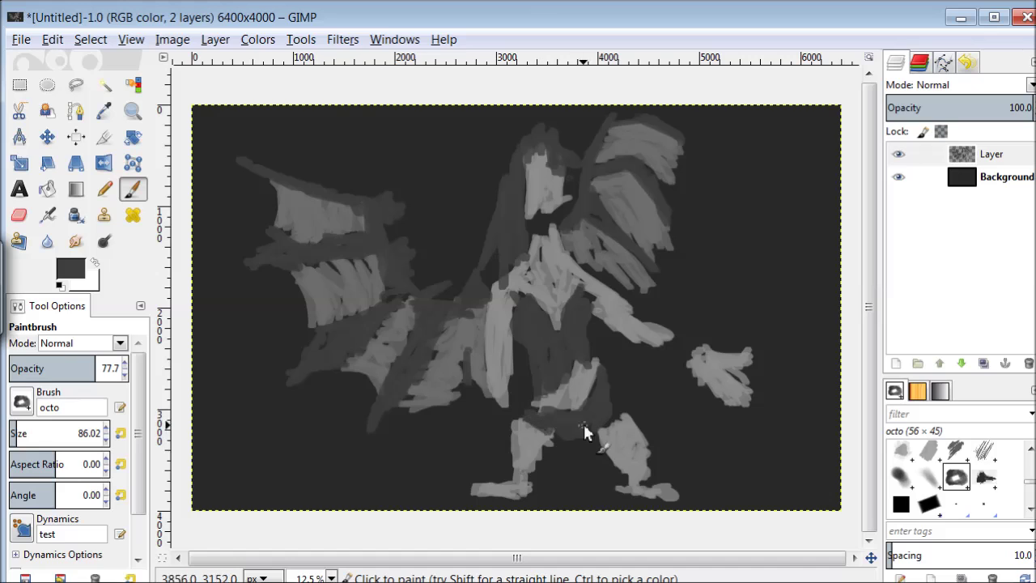
drag(683, 335, 668, 362)
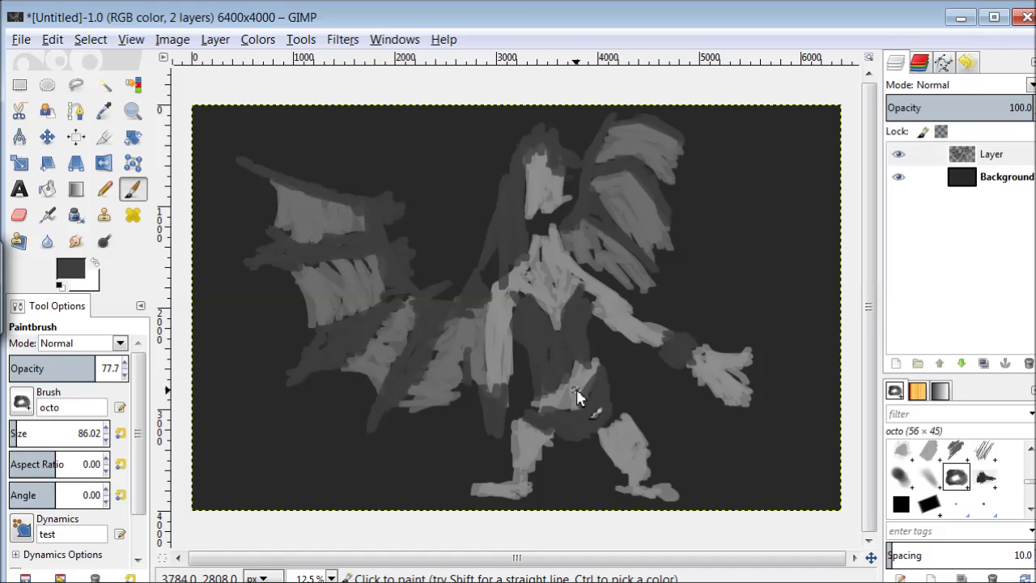
Paint lighter grey on the lower left leg and switch to the GIMP Brush.
click(77, 275)
click(247, 275)
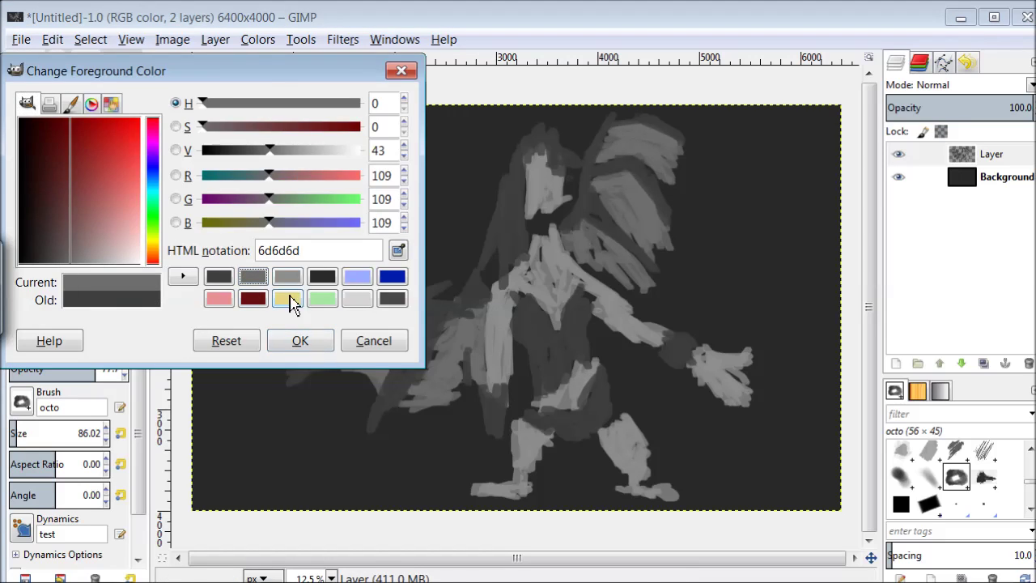
click(311, 341)
drag(492, 441, 497, 478)
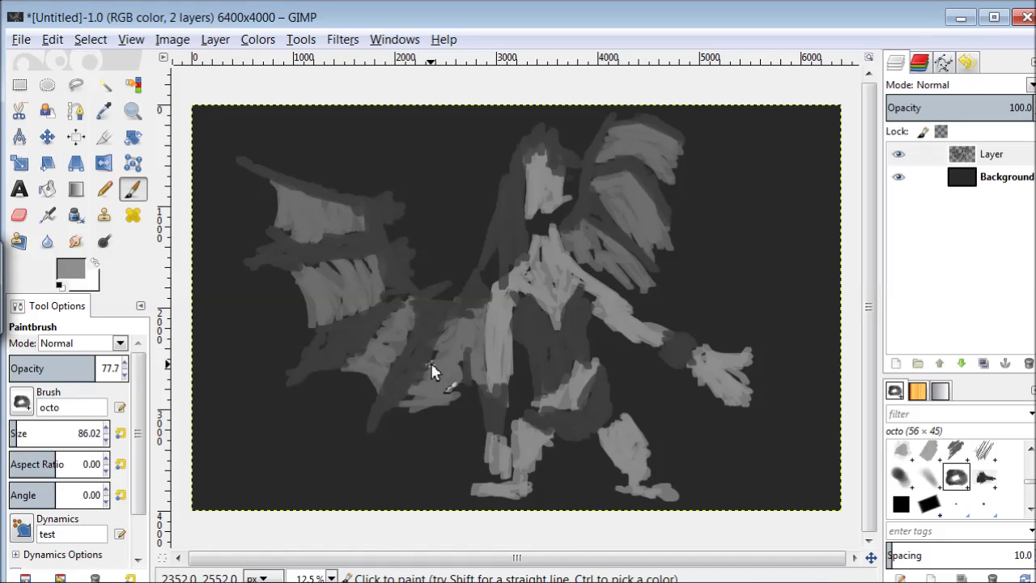
click(22, 400)
click(65, 167)
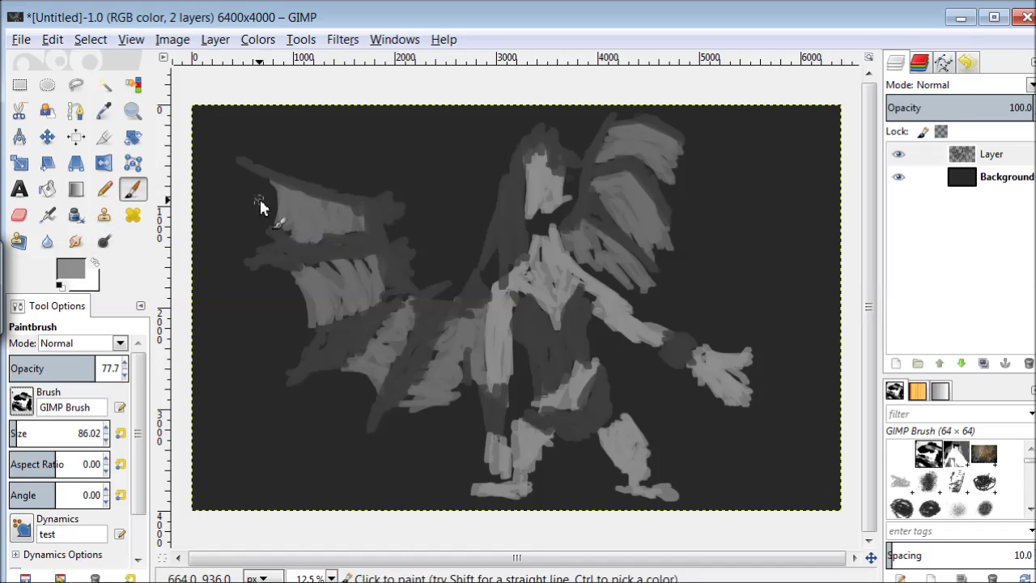
Use light grey d5d5d5 to highlight the eyes, chest and left leg.
click(70, 271)
click(357, 298)
click(300, 340)
drag(763, 283, 761, 247)
mouse_move(567, 175)
mouse_down()
mouse_move(558, 194)
mouse_move(528, 189)
mouse_move(562, 186)
mouse_up()
mouse_move(583, 288)
mouse_down()
mouse_move(554, 235)
mouse_move(562, 268)
mouse_move(527, 289)
mouse_move(590, 284)
mouse_move(639, 334)
mouse_up()
drag(484, 366, 481, 312)
mouse_move(518, 454)
mouse_down()
mouse_move(491, 446)
mouse_move(494, 469)
mouse_up()
Highlight the left wing and arm, upper right wing, right hand and right leg.
mouse_move(446, 375)
mouse_down()
mouse_move(444, 340)
mouse_move(379, 356)
mouse_up()
mouse_move(397, 317)
mouse_down()
mouse_move(370, 285)
mouse_move(334, 282)
mouse_up()
drag(326, 227, 352, 212)
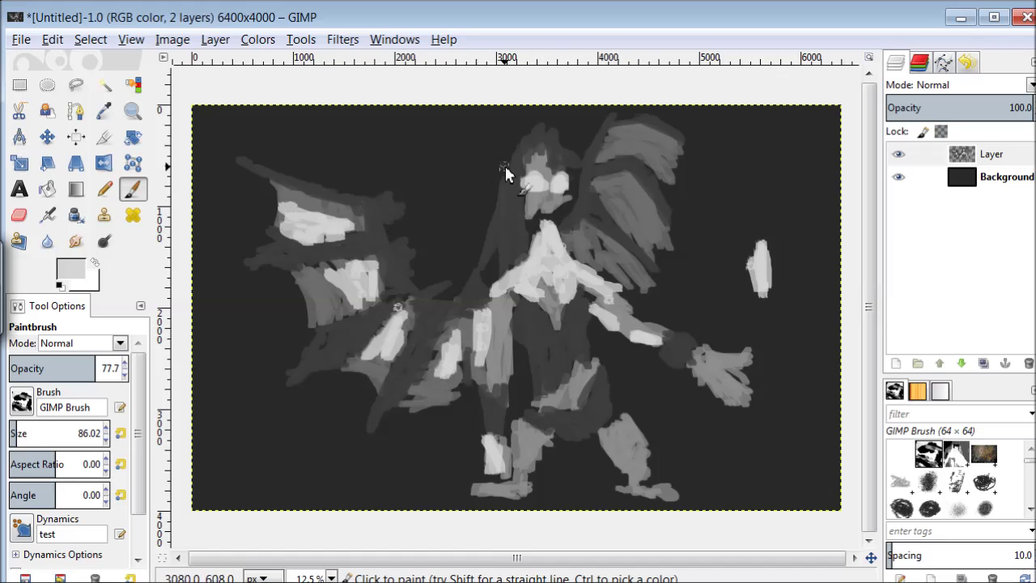
drag(616, 128, 647, 152)
mouse_move(624, 204)
mouse_down()
mouse_move(620, 196)
mouse_move(606, 266)
mouse_move(595, 252)
mouse_move(615, 242)
mouse_up()
mouse_move(709, 348)
mouse_down()
mouse_move(732, 376)
mouse_move(712, 401)
mouse_up()
drag(627, 429, 637, 458)
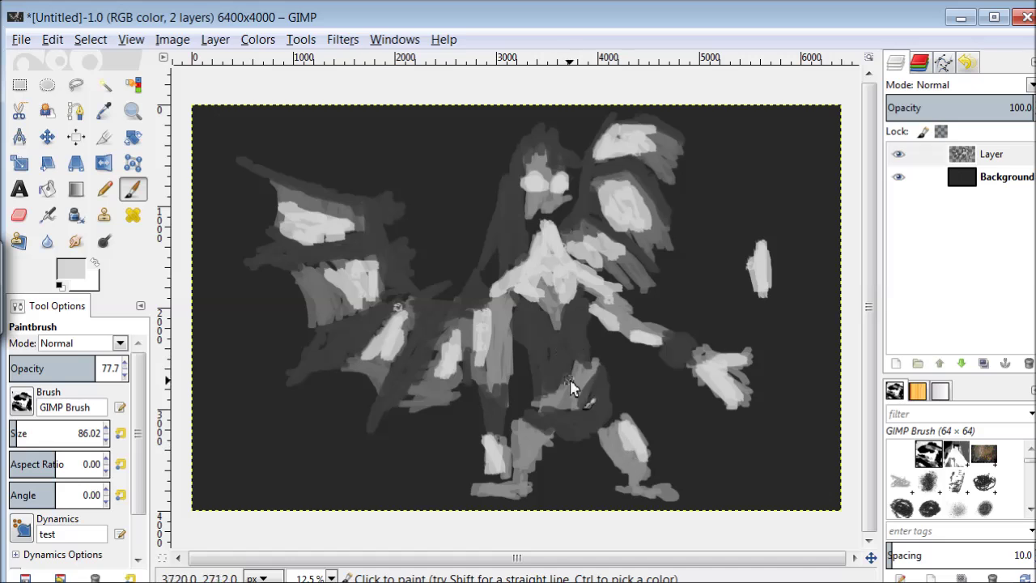
drag(551, 403, 565, 388)
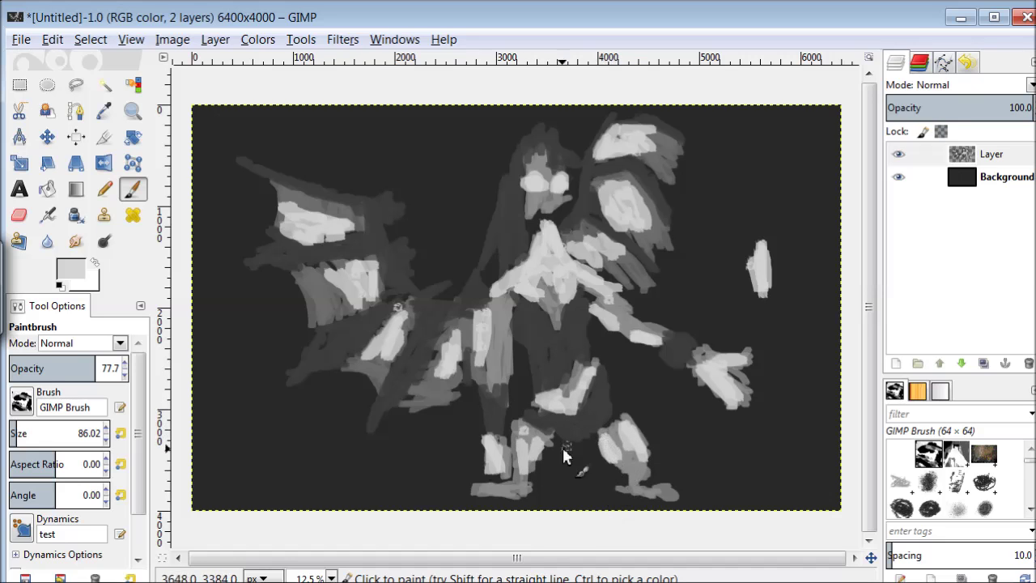
Dab dark pupils into both of the creature's eyes.
click(72, 272)
click(279, 279)
key(Return)
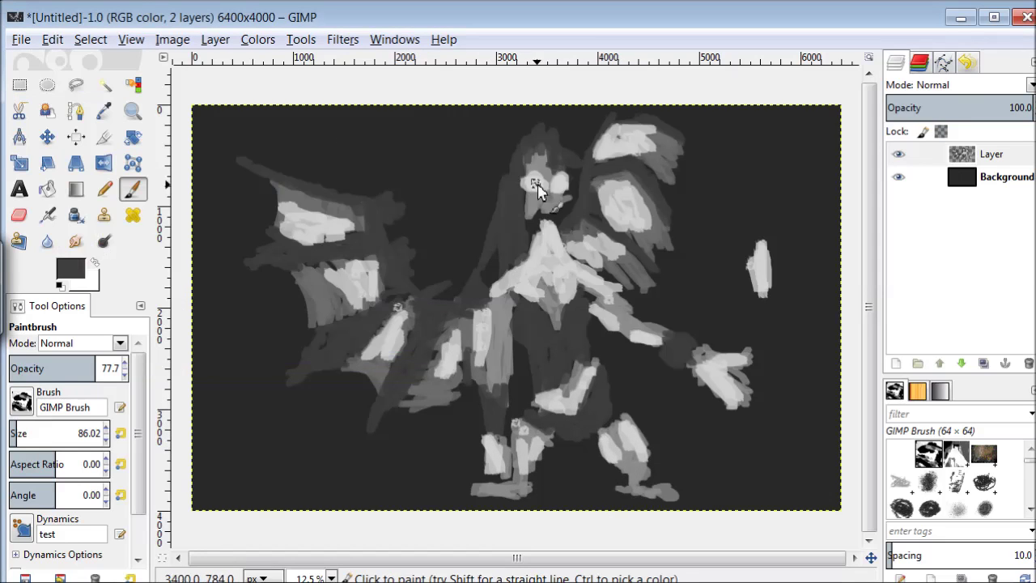
click(535, 184)
click(561, 185)
Use a darker colour to shade the chest, head and left wing.
click(72, 272)
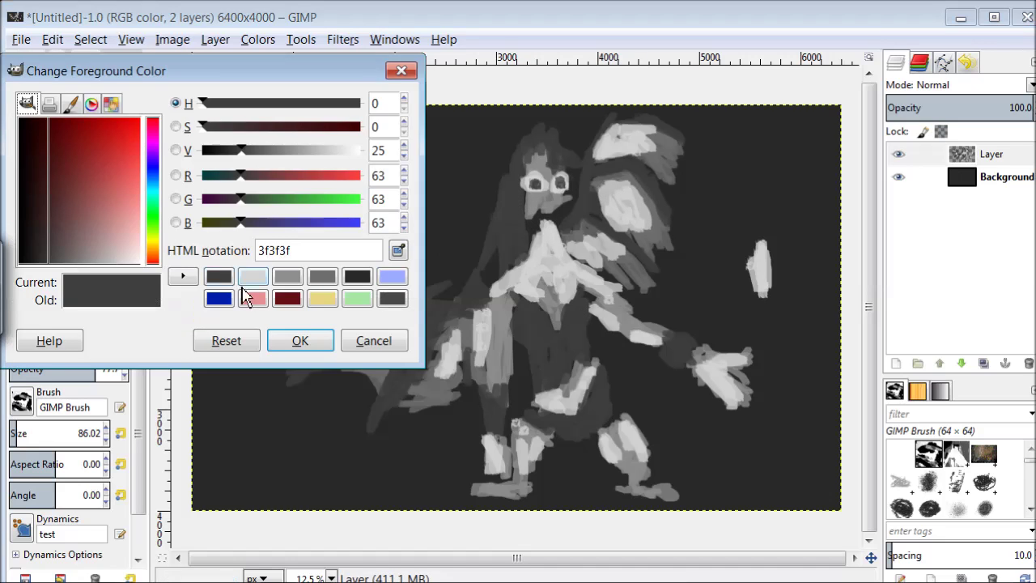
click(42, 267)
key(Return)
drag(498, 243, 513, 202)
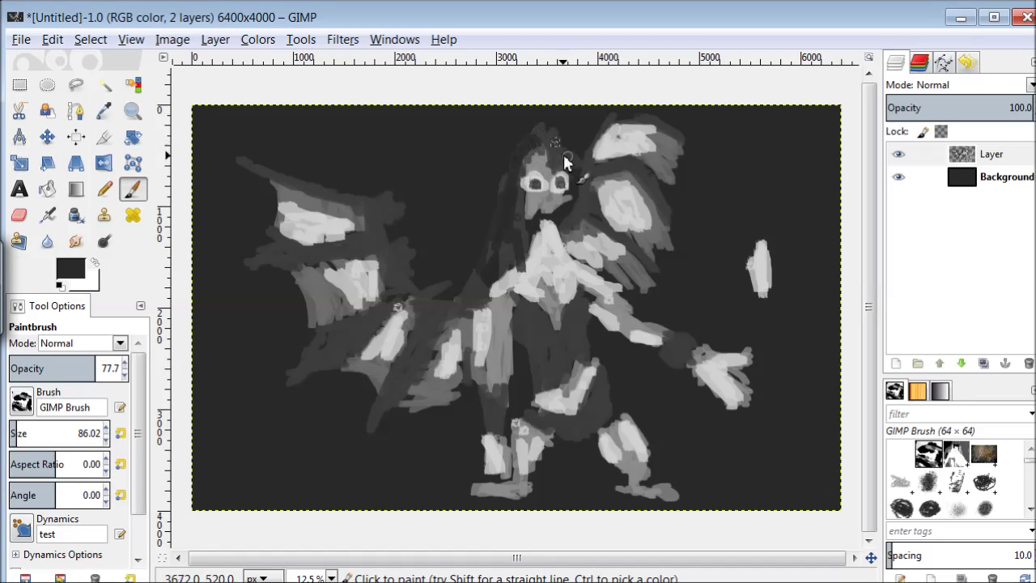
mouse_move(597, 175)
mouse_down()
mouse_move(678, 153)
mouse_move(644, 259)
mouse_move(596, 262)
mouse_move(596, 324)
mouse_move(553, 373)
mouse_move(608, 413)
mouse_up()
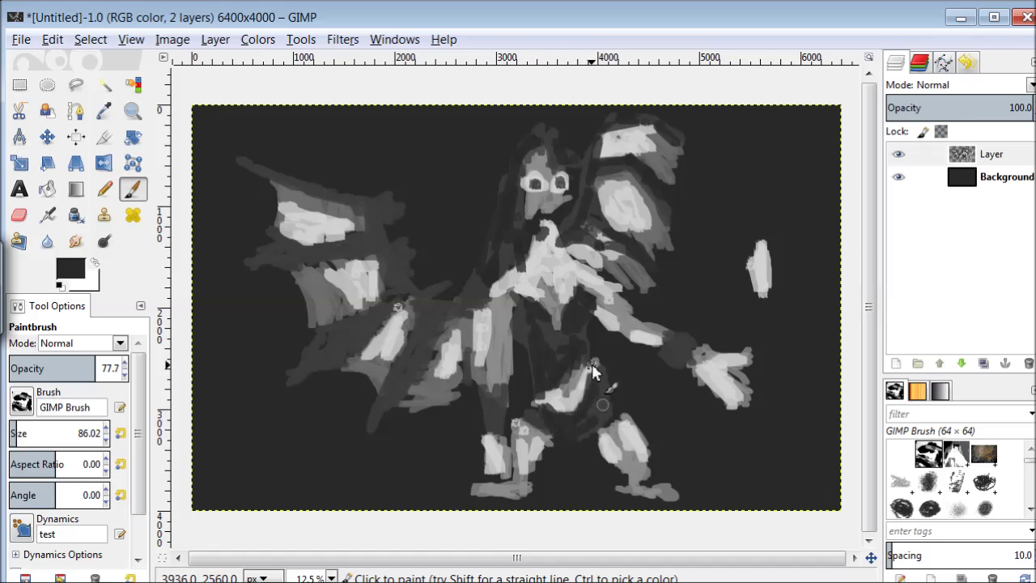
mouse_move(380, 235)
mouse_down()
mouse_move(393, 284)
mouse_move(378, 221)
mouse_move(435, 319)
mouse_move(412, 342)
mouse_move(367, 318)
mouse_up()
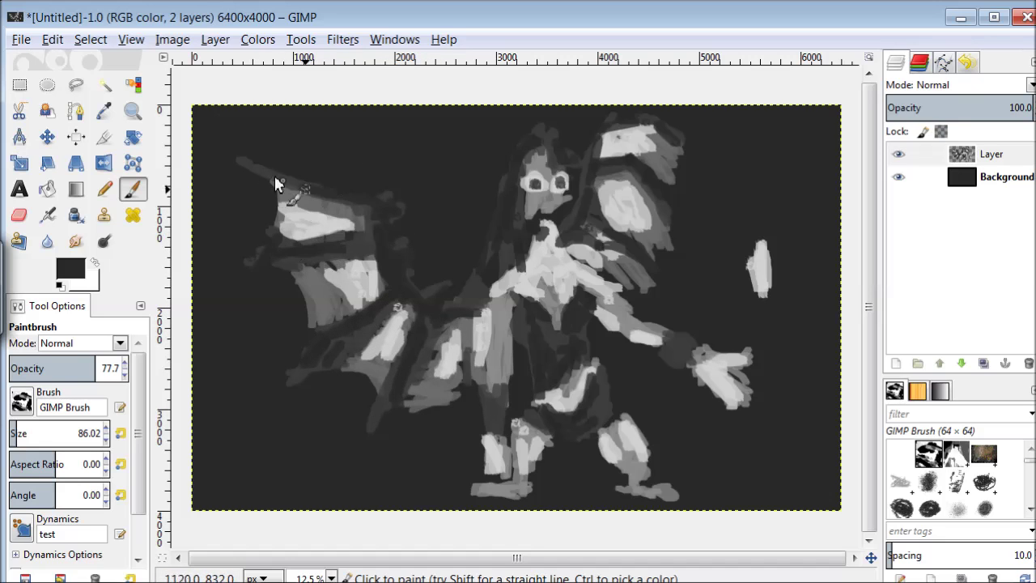
click(216, 39)
Add a new layer below 'Layer' and paint light grey d5d5d5 strokes behind the figure.
click(243, 63)
click(71, 269)
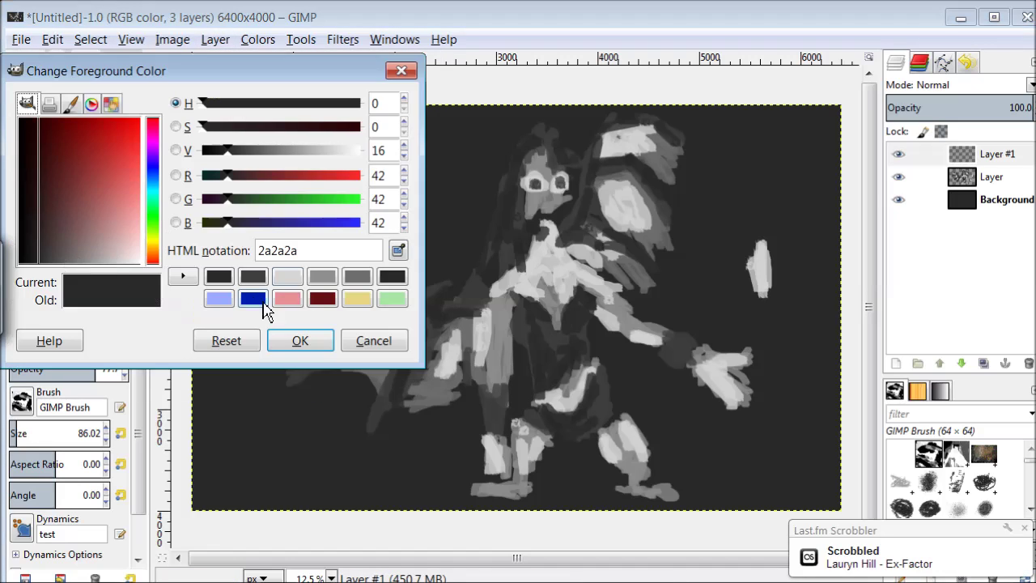
click(287, 276)
click(301, 340)
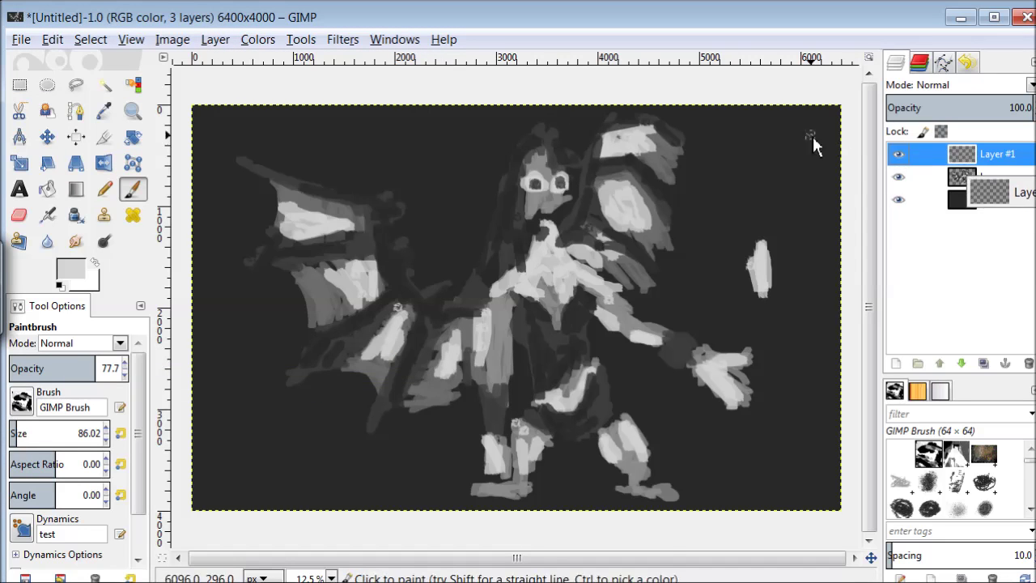
click(216, 39)
click(462, 294)
drag(472, 263, 495, 174)
mouse_move(486, 219)
mouse_down()
mouse_move(513, 181)
mouse_move(465, 224)
mouse_move(447, 283)
mouse_move(405, 192)
mouse_move(463, 154)
mouse_move(482, 121)
mouse_up()
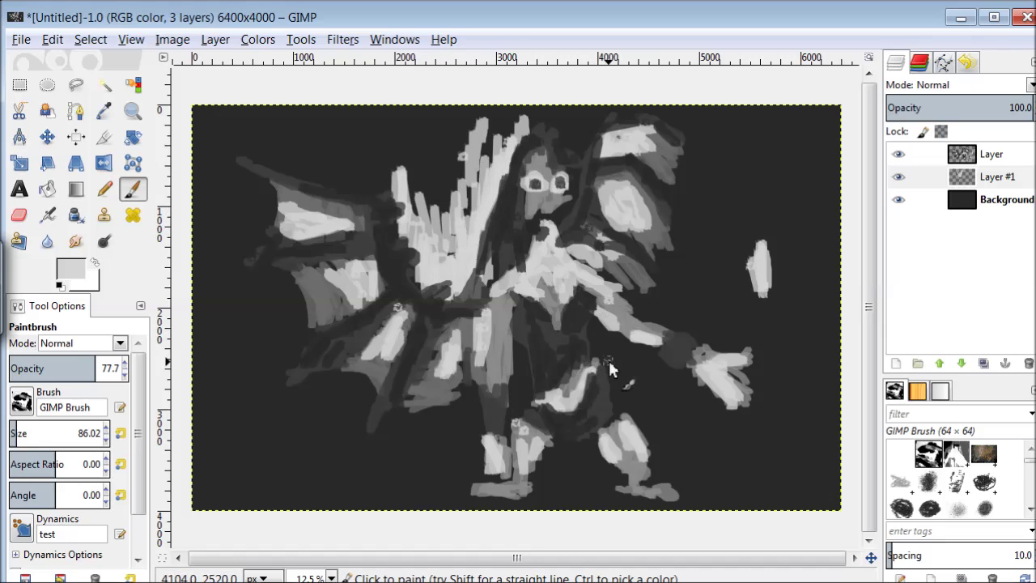
Paint dark grey 4e4e4e strokes on the figure's lower right, then return to d5d5d5.
click(77, 270)
drag(97, 251, 55, 218)
click(299, 340)
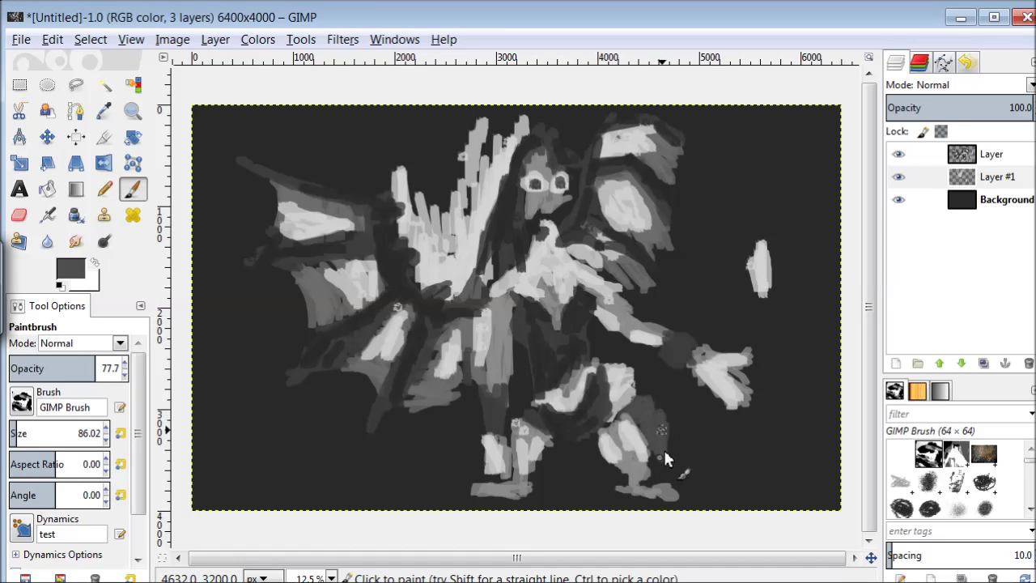
mouse_move(677, 482)
mouse_down()
mouse_move(590, 335)
mouse_move(689, 370)
mouse_up()
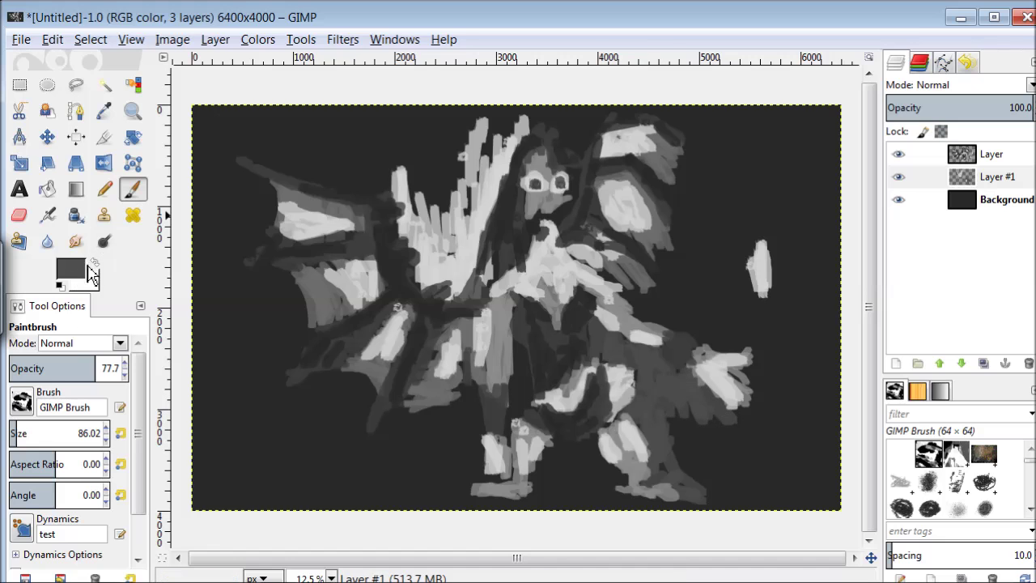
click(90, 274)
click(349, 173)
click(294, 340)
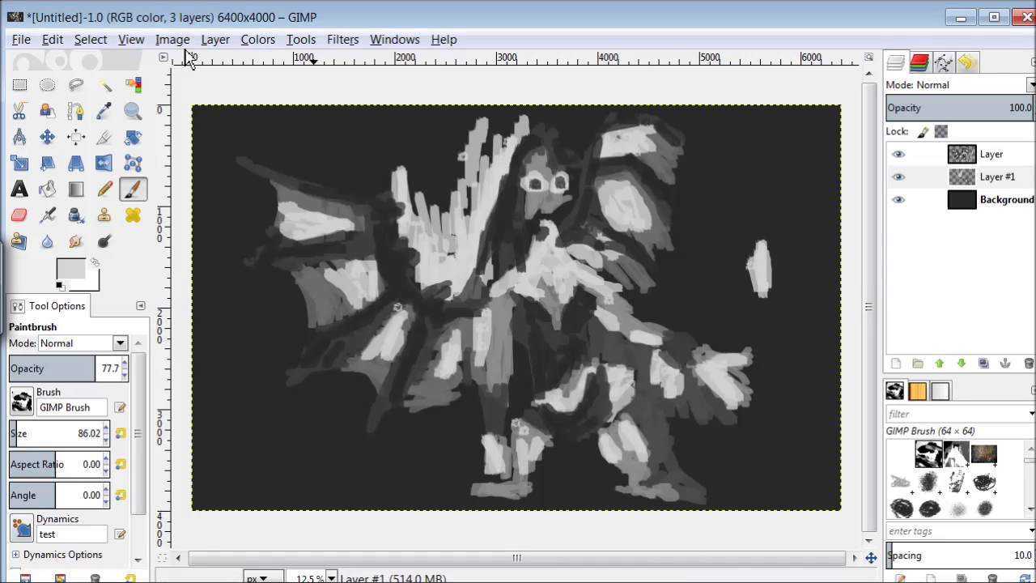
Switch GIMP to fullscreen and paint light strokes in the top-right background.
click(386, 40)
click(168, 150)
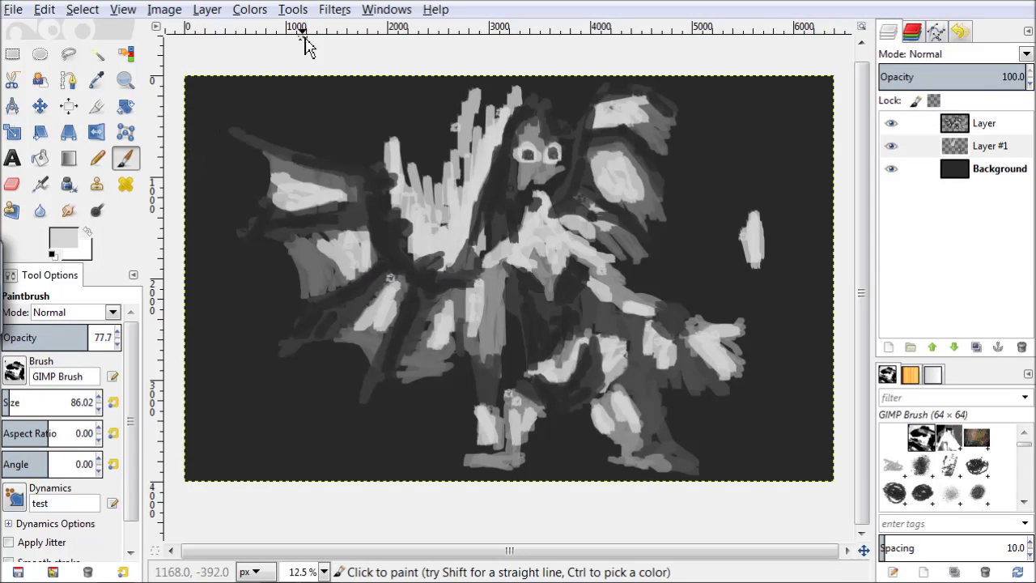
click(386, 8)
click(167, 96)
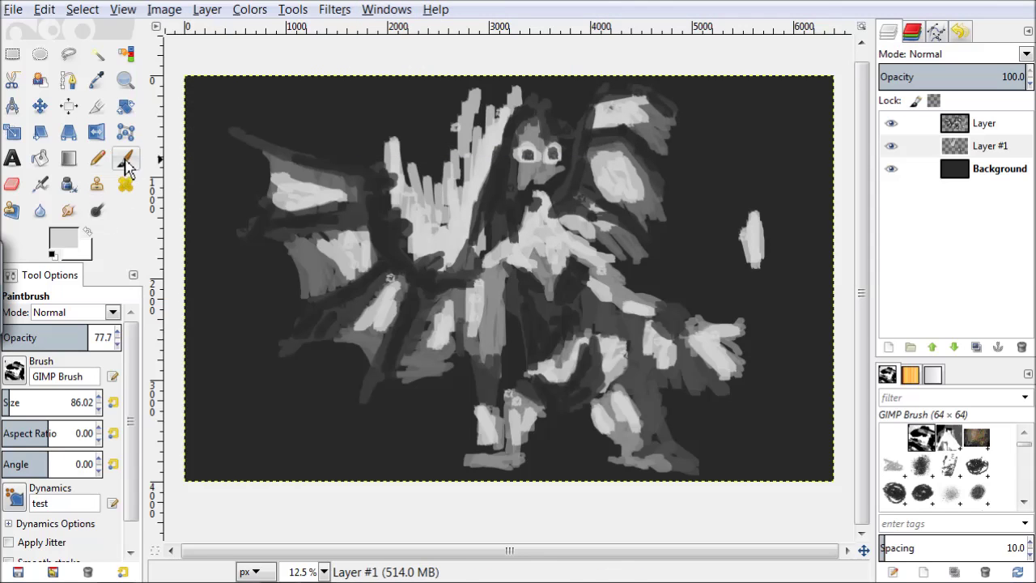
drag(778, 93, 769, 209)
click(77, 243)
click(270, 289)
click(296, 338)
click(65, 236)
Paint mid grey 8e8e8e blocks in the top-right background.
click(294, 340)
click(63, 237)
click(348, 293)
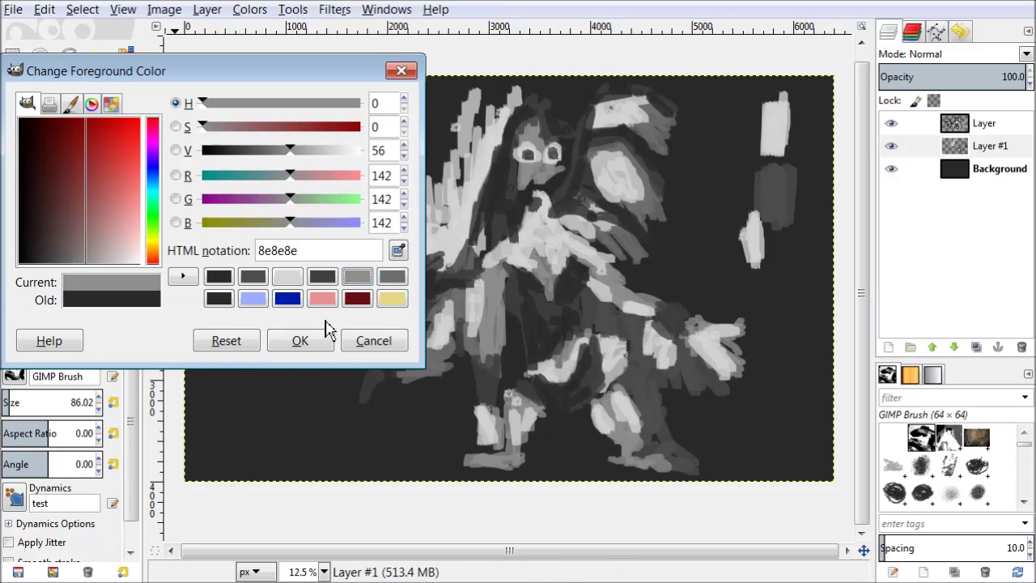
click(296, 340)
drag(733, 190, 729, 138)
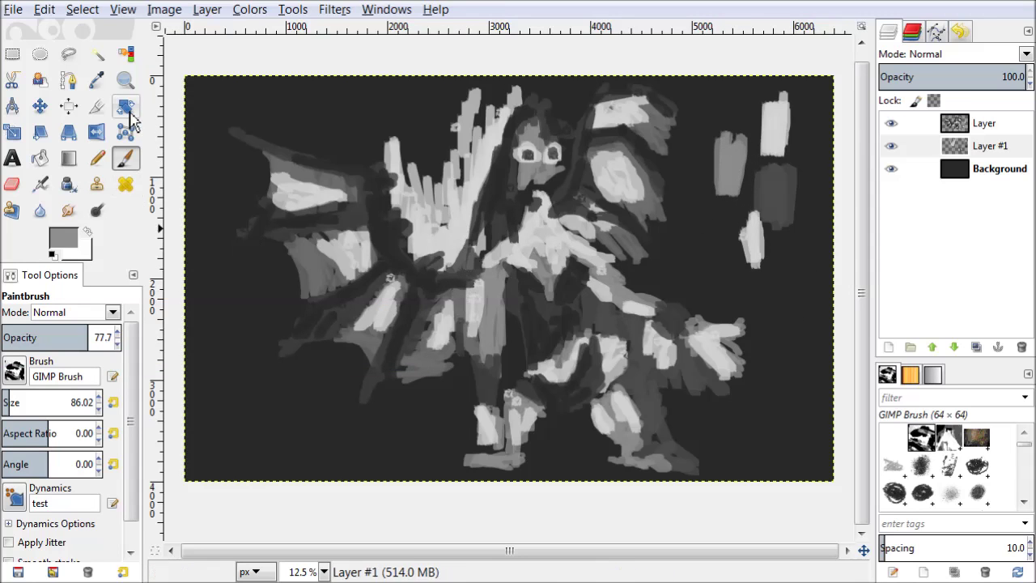
Hide the docks and zoom the view to 25%.
click(162, 9)
click(122, 10)
click(387, 10)
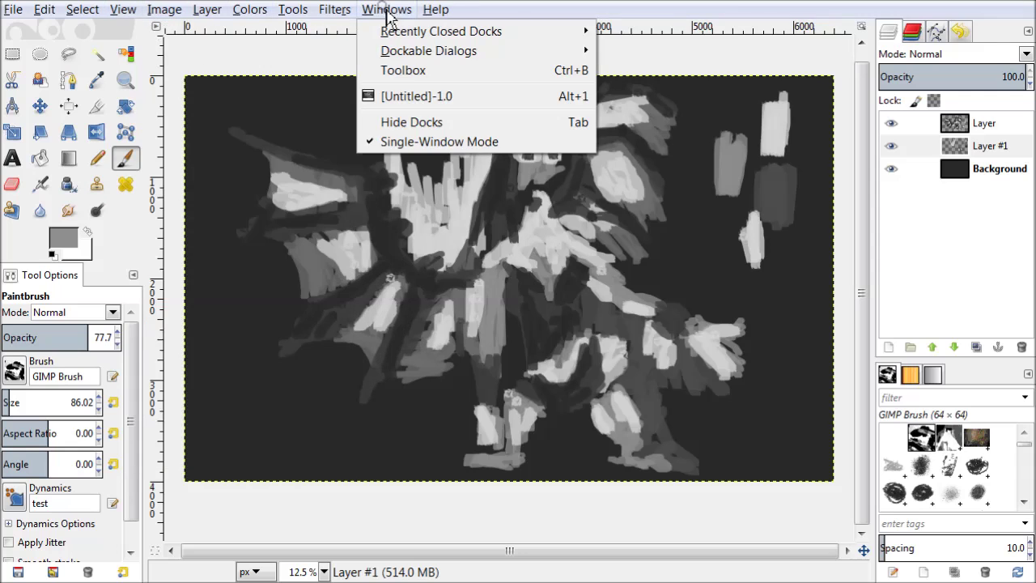
click(389, 122)
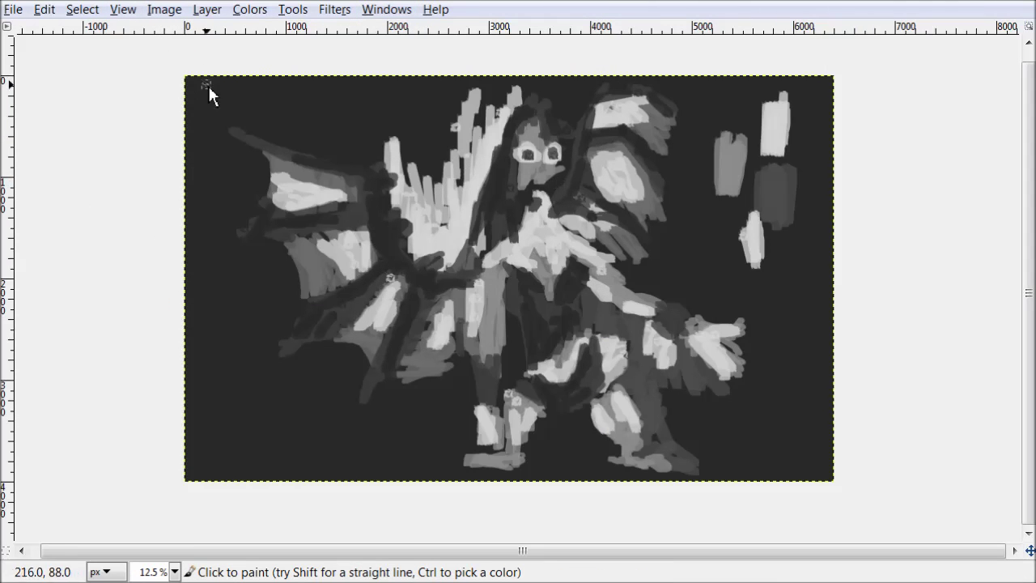
click(121, 9)
click(393, 291)
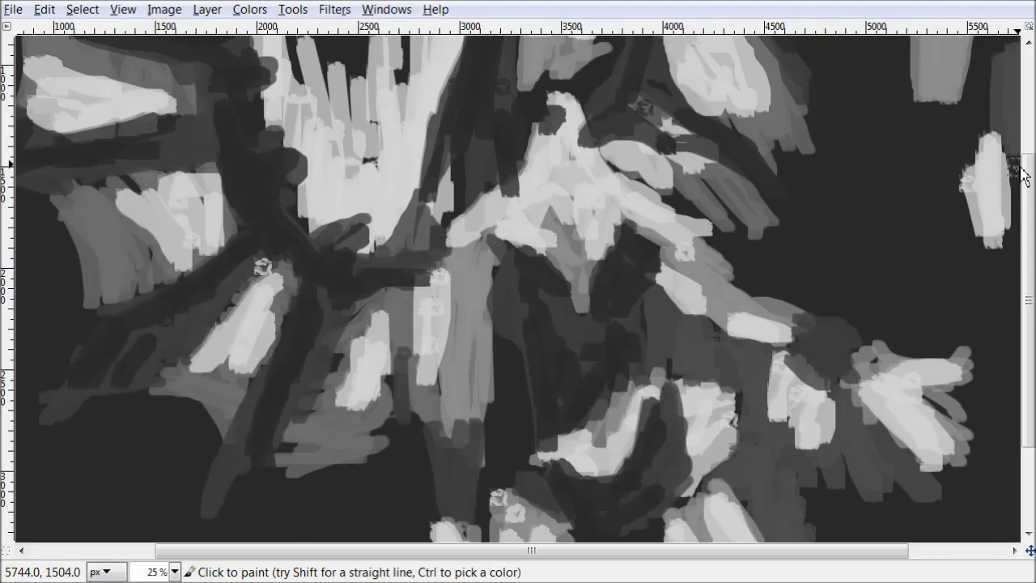
Paint two grey strokes on the upper figure, restore the panels and select the Color Picker.
drag(280, 85, 331, 208)
scroll(721, 293, down, 6)
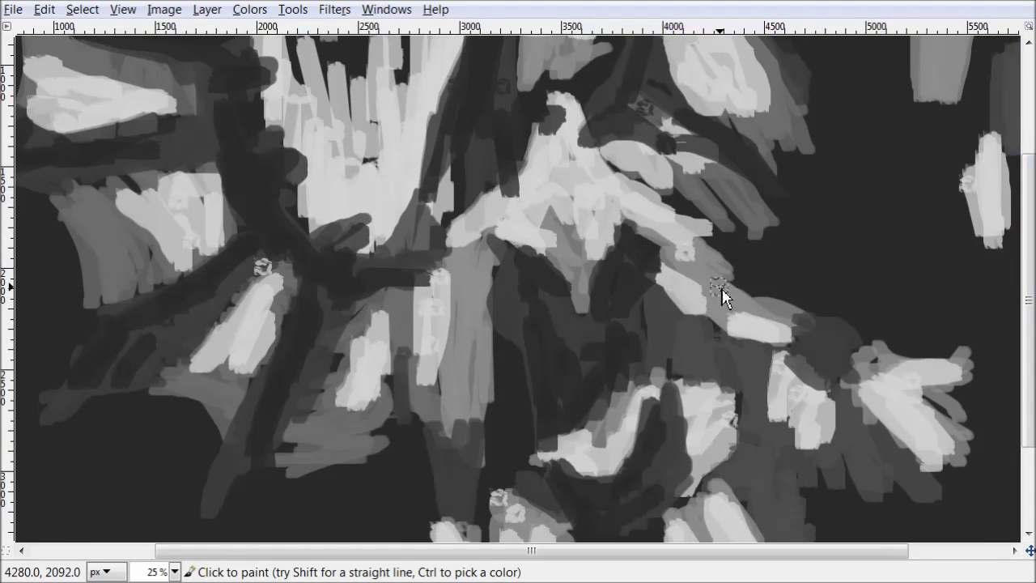
scroll(454, 351, up, 2)
click(387, 8)
click(472, 164)
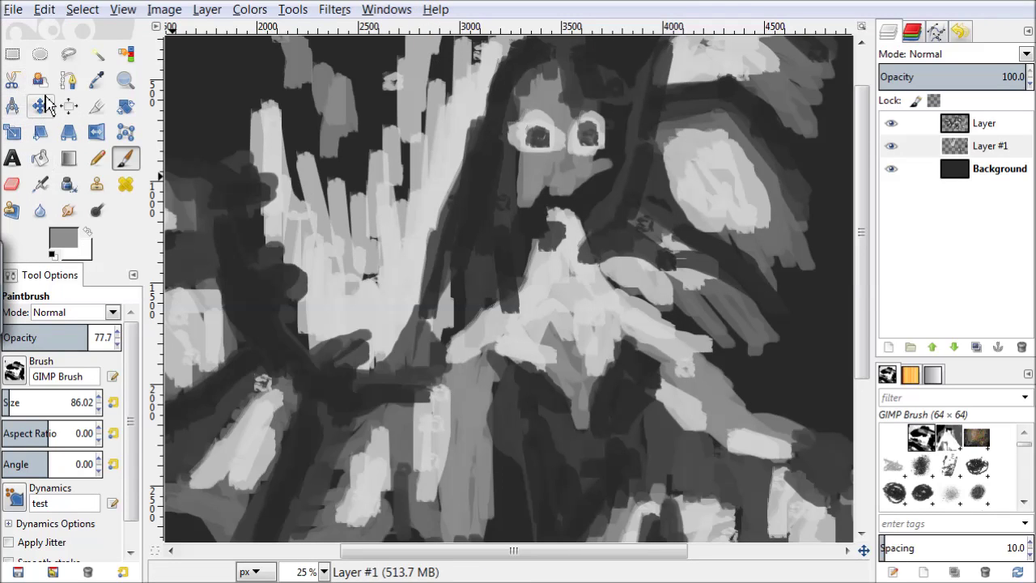
click(95, 83)
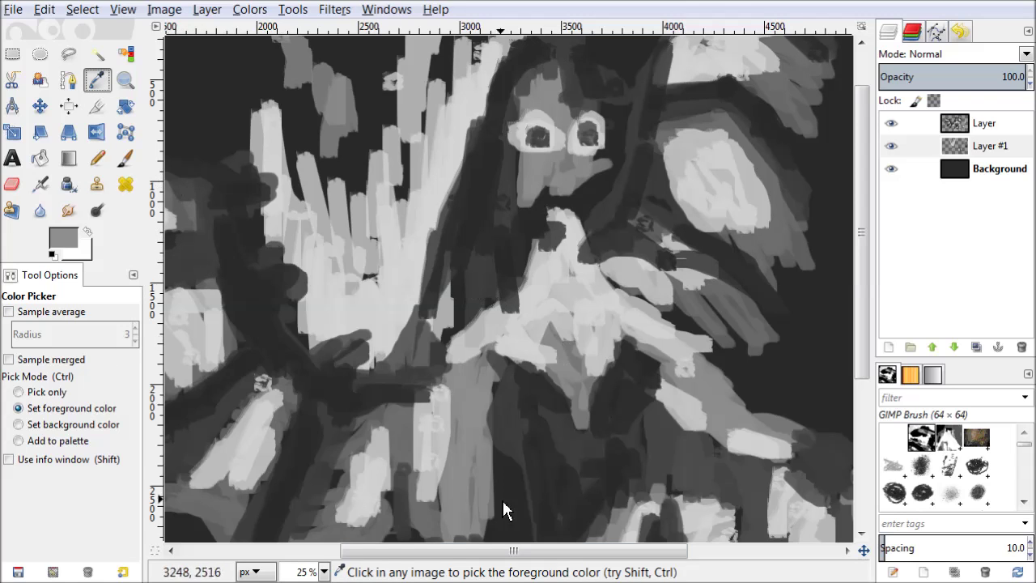
Set the foreground to dark grey 2a2a2a, toggling the side panels.
click(125, 158)
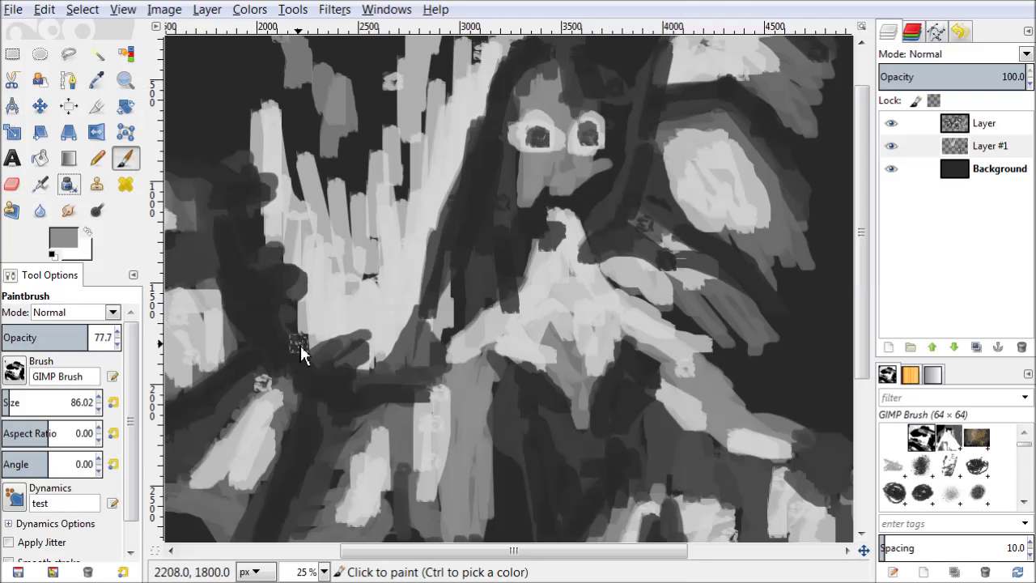
click(387, 9)
click(392, 221)
key(Tab)
key(Tab)
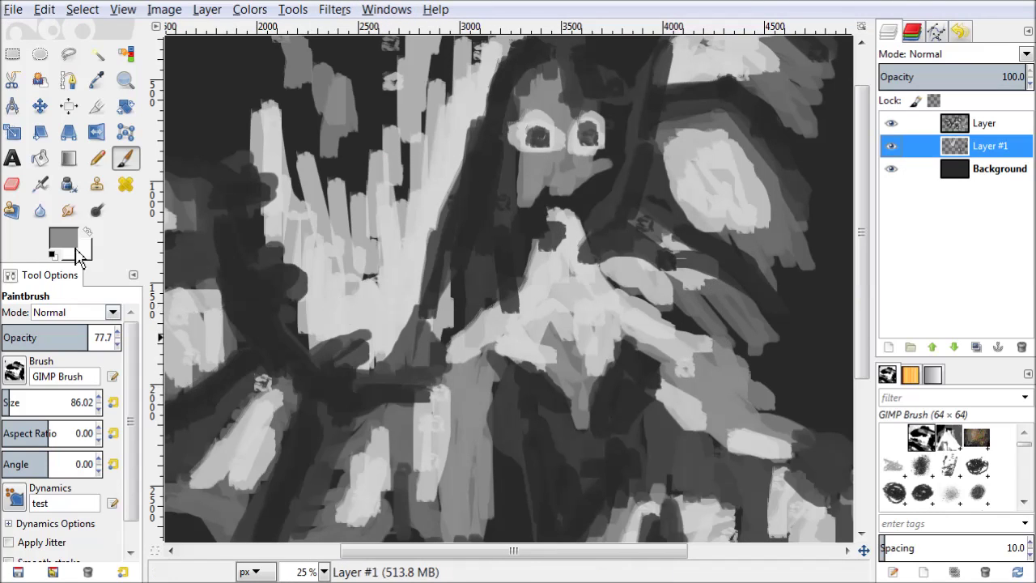
click(65, 239)
click(253, 276)
click(299, 340)
key(Tab)
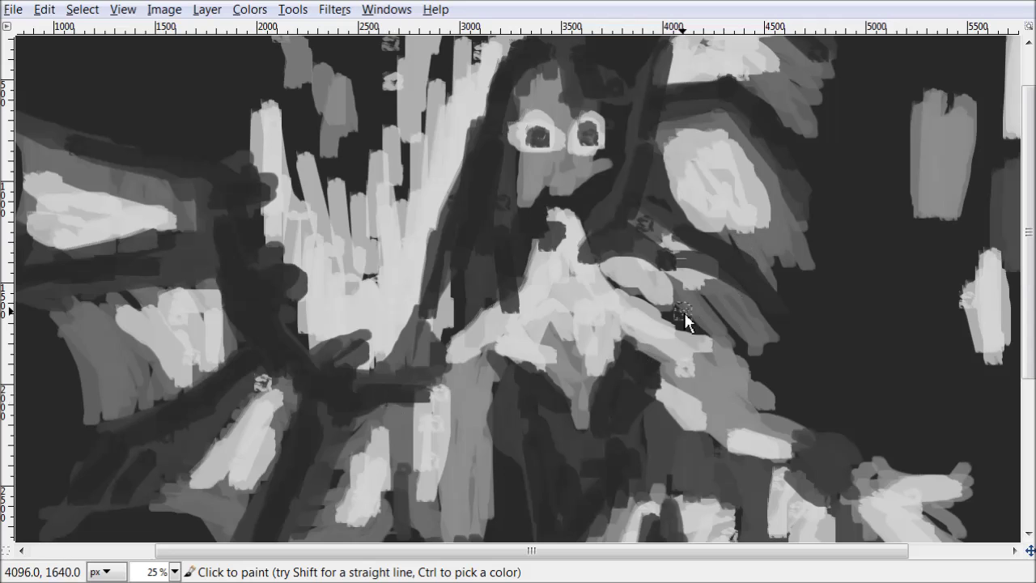
key(Tab)
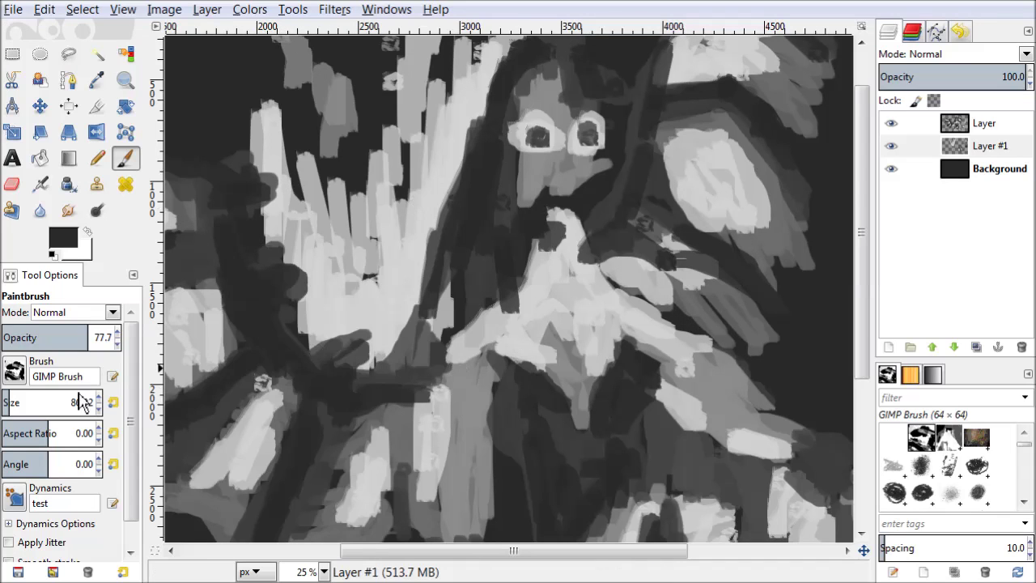
Sample an averaged medium grey from the painting as foreground and return to the Paintbrush.
click(96, 81)
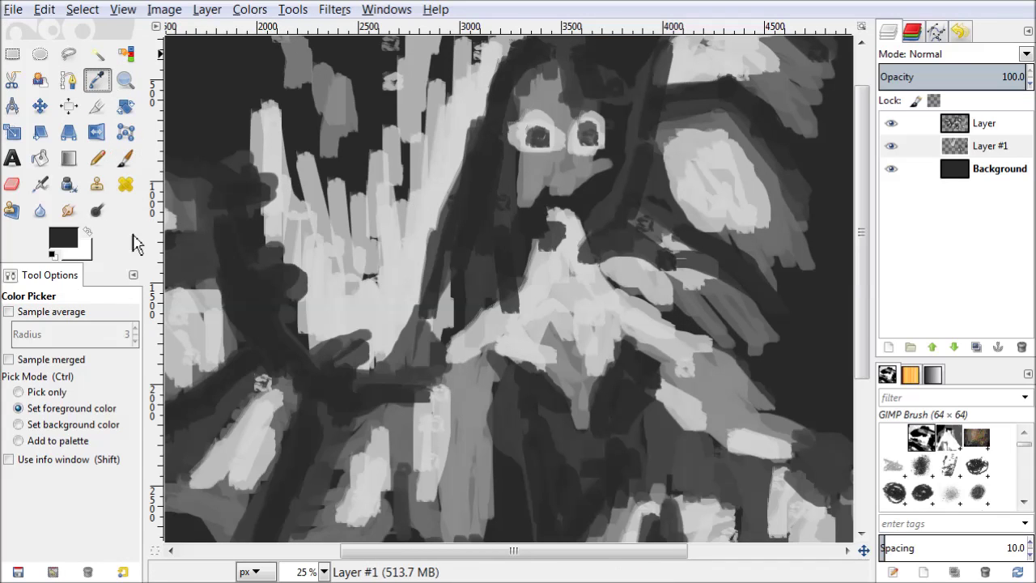
click(56, 314)
click(621, 336)
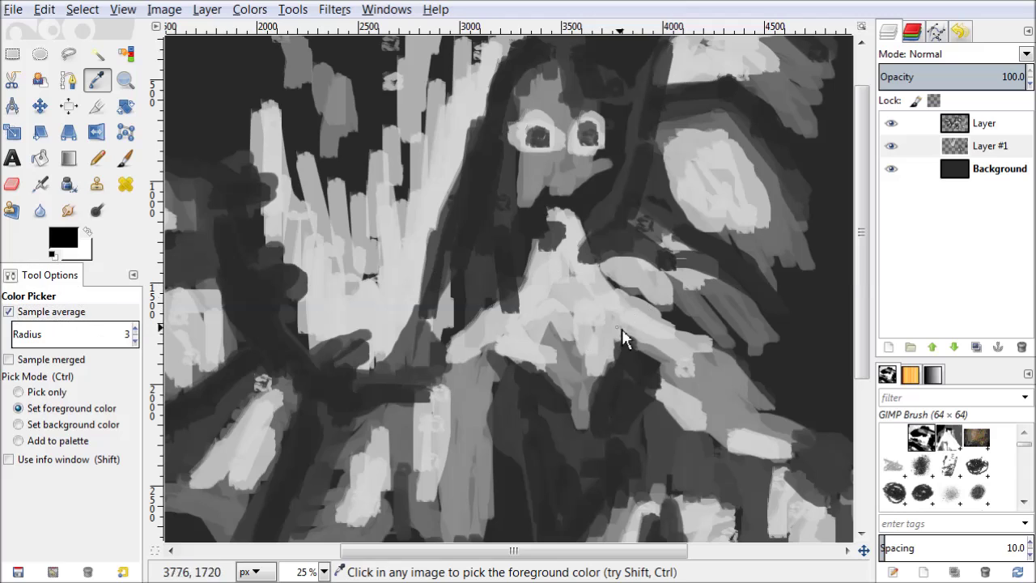
click(927, 125)
click(671, 381)
click(726, 419)
click(257, 272)
click(125, 159)
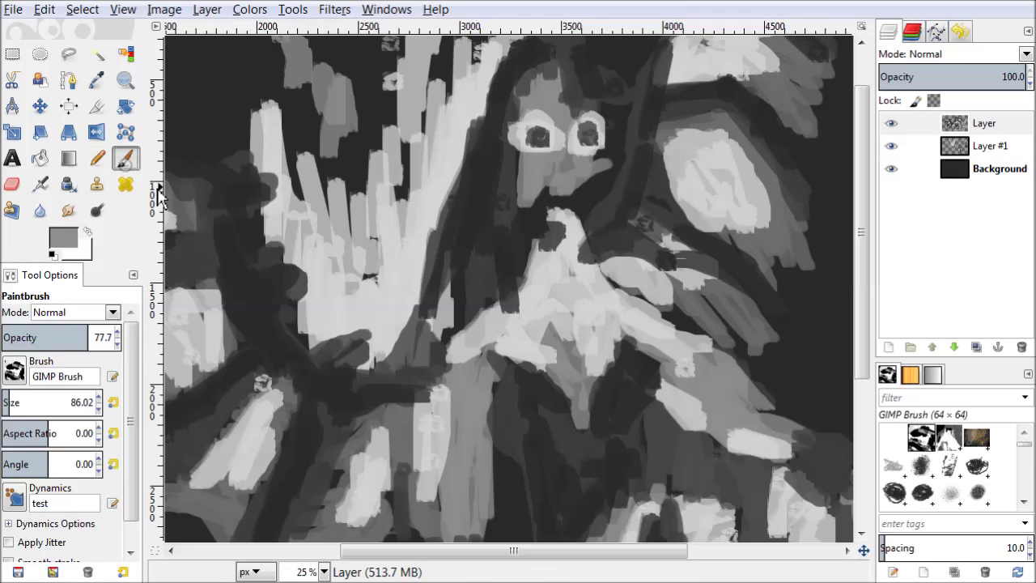
key(Tab)
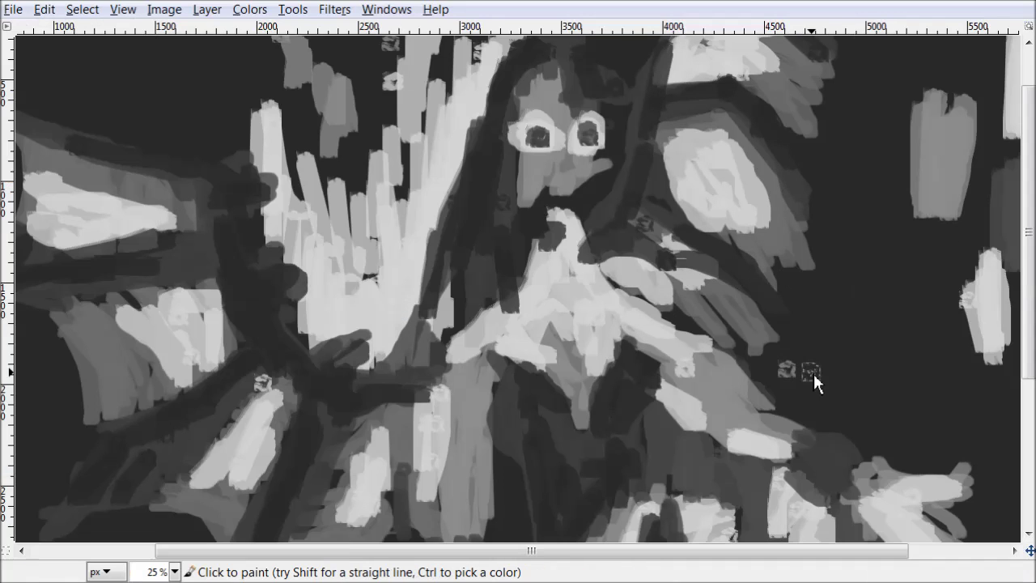
Paint grey strokes right of the figure, near the top and across the upper-left area.
mouse_move(781, 400)
mouse_down()
mouse_move(766, 345)
mouse_move(821, 312)
mouse_move(849, 227)
mouse_move(802, 377)
mouse_move(881, 398)
mouse_move(874, 307)
mouse_move(830, 177)
mouse_move(821, 92)
mouse_up()
scroll(821, 92, up, 1)
mouse_move(611, 99)
mouse_down()
mouse_move(620, 114)
mouse_move(647, 88)
mouse_move(640, 65)
mouse_up()
key(Tab)
key(Tab)
key(Tab)
click(14, 371)
mouse_move(215, 107)
mouse_down()
mouse_move(299, 169)
mouse_move(332, 241)
mouse_move(369, 174)
mouse_move(381, 117)
mouse_up()
key(Tab)
Add grey strokes on the right side, below the figure's centre and over its middle.
scroll(729, 324, down, 3)
scroll(874, 332, down, 2)
mouse_move(960, 334)
mouse_down()
mouse_move(934, 224)
mouse_move(944, 300)
mouse_move(994, 397)
mouse_up()
scroll(1033, 389, down, 3)
mouse_move(611, 505)
mouse_down()
mouse_move(652, 485)
mouse_move(632, 441)
mouse_move(662, 489)
mouse_up()
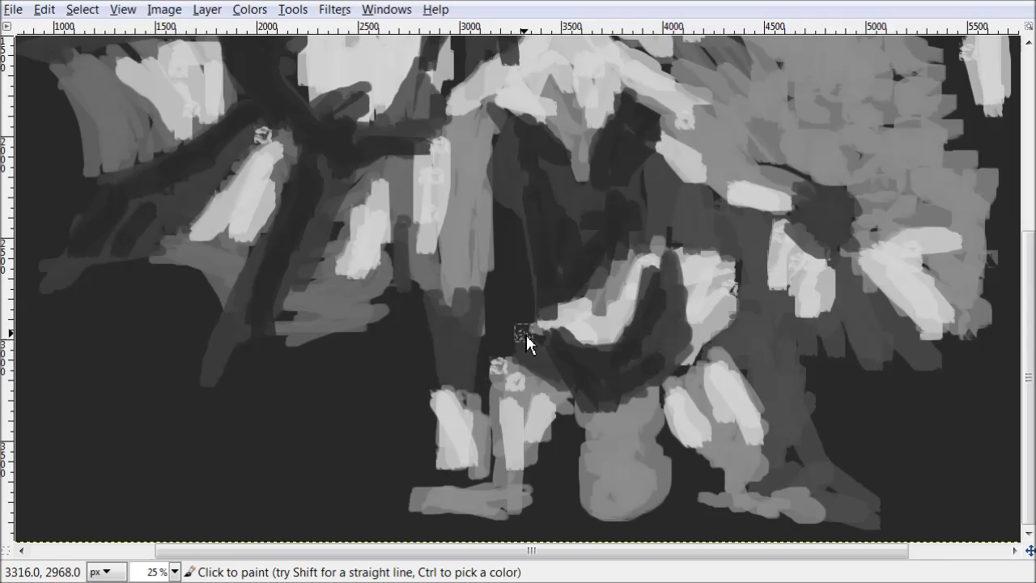
drag(509, 311, 526, 253)
mouse_move(743, 311)
mouse_down()
mouse_move(745, 335)
mouse_move(742, 262)
mouse_move(672, 202)
mouse_move(814, 342)
mouse_move(860, 270)
mouse_move(831, 391)
mouse_up()
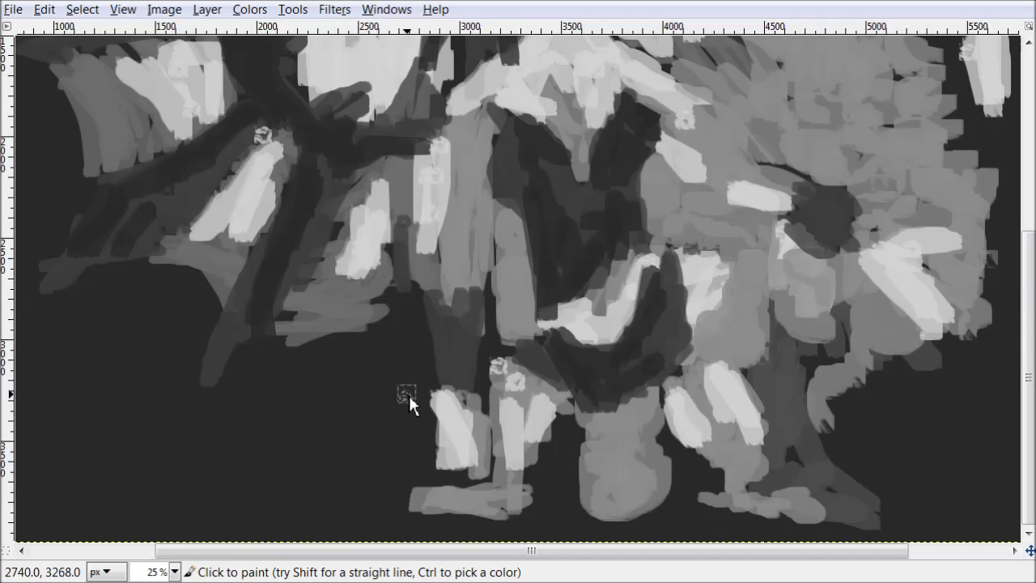
Fill the lower-left figure with grey and extend its left edge toward the upper left.
mouse_move(420, 374)
mouse_down()
mouse_move(405, 351)
mouse_move(364, 366)
mouse_up()
mouse_move(257, 374)
mouse_down()
mouse_move(426, 469)
mouse_move(377, 408)
mouse_move(174, 385)
mouse_move(209, 314)
mouse_move(81, 294)
mouse_move(227, 416)
mouse_move(292, 441)
mouse_up()
drag(407, 548, 283, 548)
mouse_move(225, 319)
mouse_down()
mouse_move(233, 224)
mouse_move(187, 169)
mouse_move(222, 358)
mouse_move(314, 442)
mouse_move(224, 408)
mouse_move(135, 273)
mouse_move(154, 121)
mouse_up()
scroll(486, 151, up, 5)
mouse_move(211, 331)
mouse_down()
mouse_move(170, 370)
mouse_move(154, 224)
mouse_move(104, 231)
mouse_move(352, 154)
mouse_move(90, 82)
mouse_move(84, 70)
mouse_up()
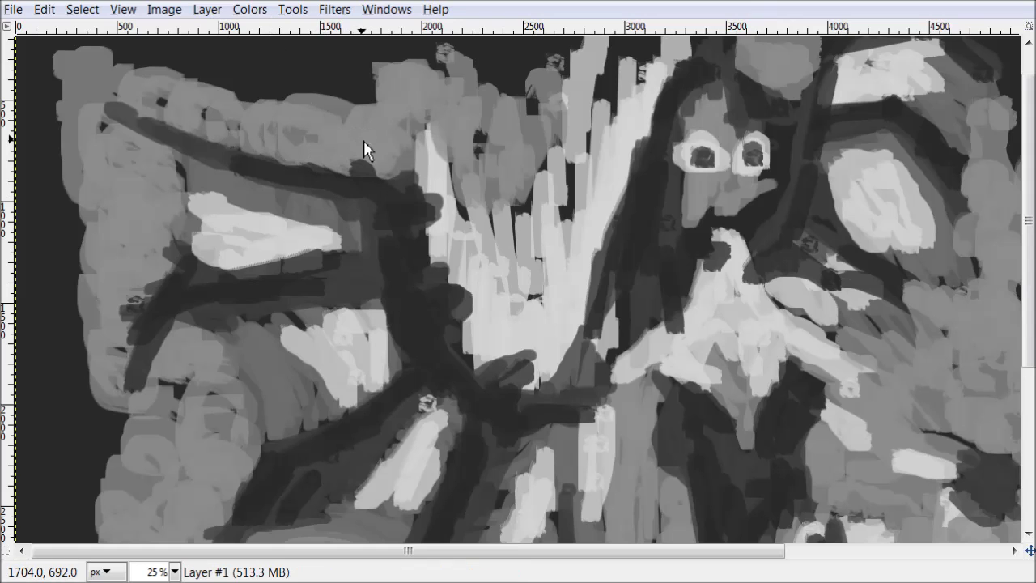
Zoom out to 1:8 (12.5%) and paint grey along the image's right and bottom edges.
right_click(479, 196)
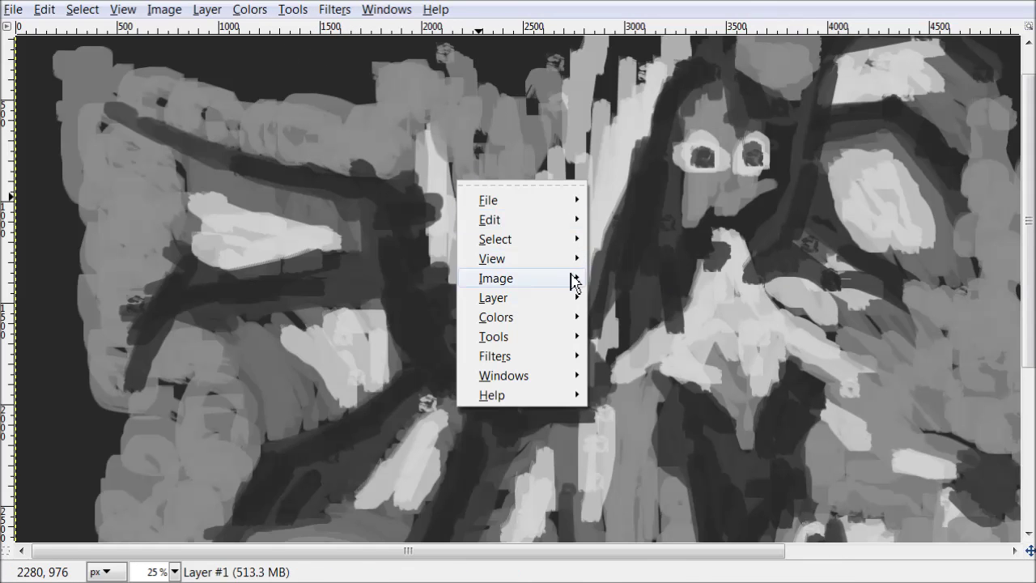
mouse_move(644, 189)
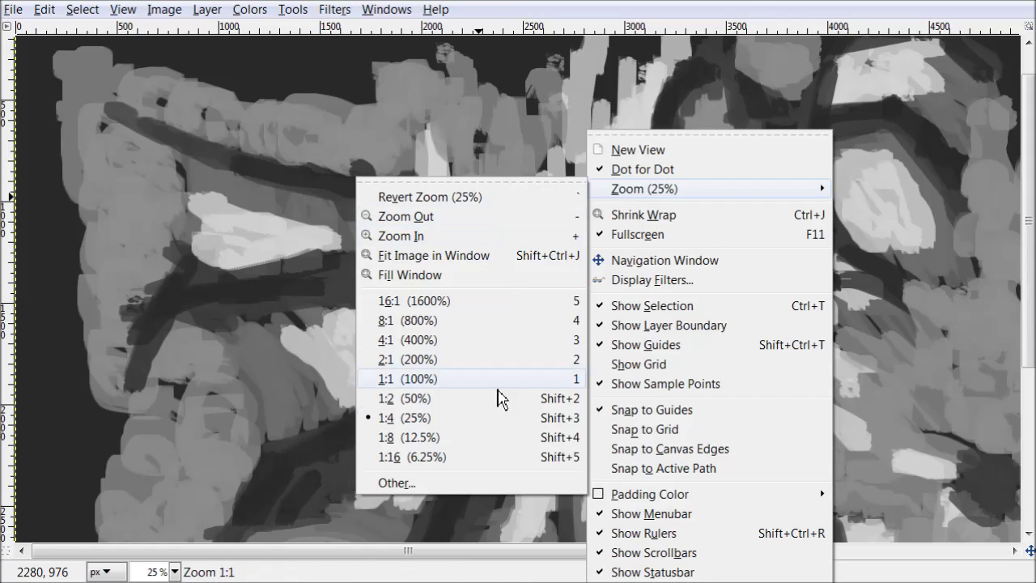
click(493, 437)
drag(772, 356, 765, 316)
mouse_move(628, 479)
mouse_down()
mouse_move(537, 445)
mouse_move(485, 478)
mouse_move(382, 455)
mouse_up()
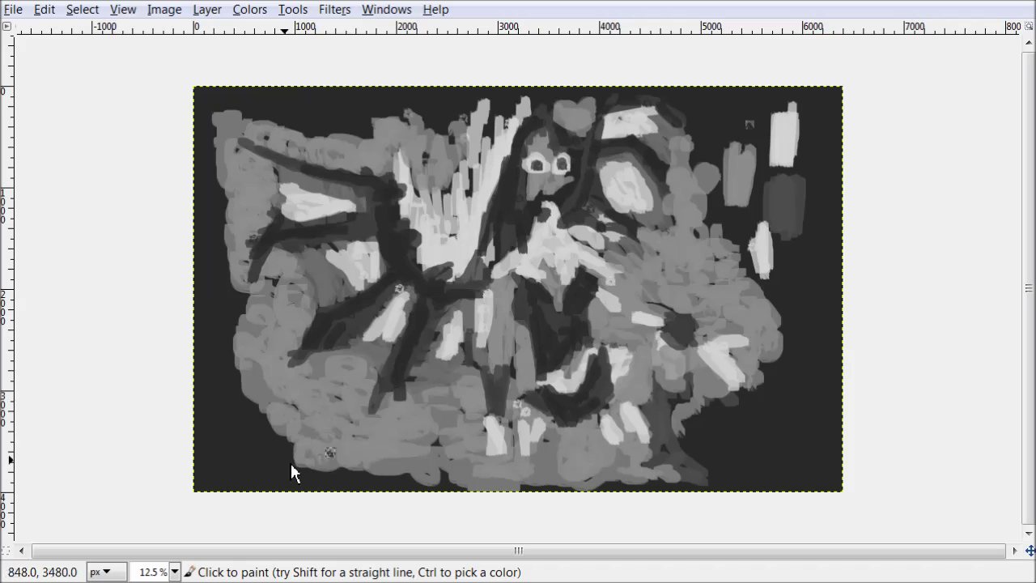
Paint grey up the left edge, at the lower right, and along the top edge.
drag(243, 440, 226, 330)
drag(731, 397, 691, 430)
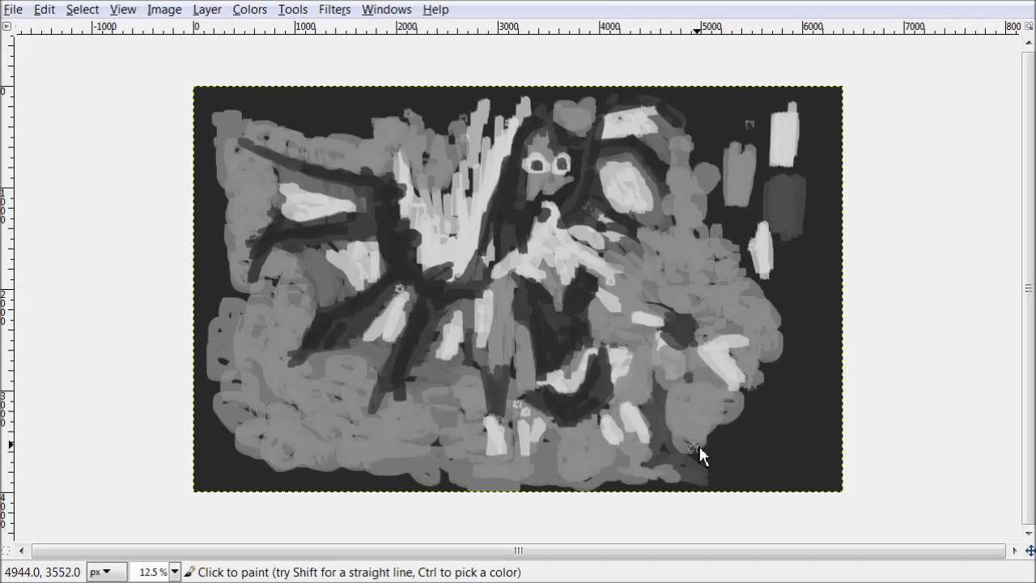
mouse_move(607, 93)
mouse_down()
mouse_move(672, 100)
mouse_move(724, 169)
mouse_move(709, 202)
mouse_up()
right_click(505, 106)
click(505, 105)
mouse_move(505, 105)
mouse_down()
mouse_move(455, 124)
mouse_move(334, 112)
mouse_up()
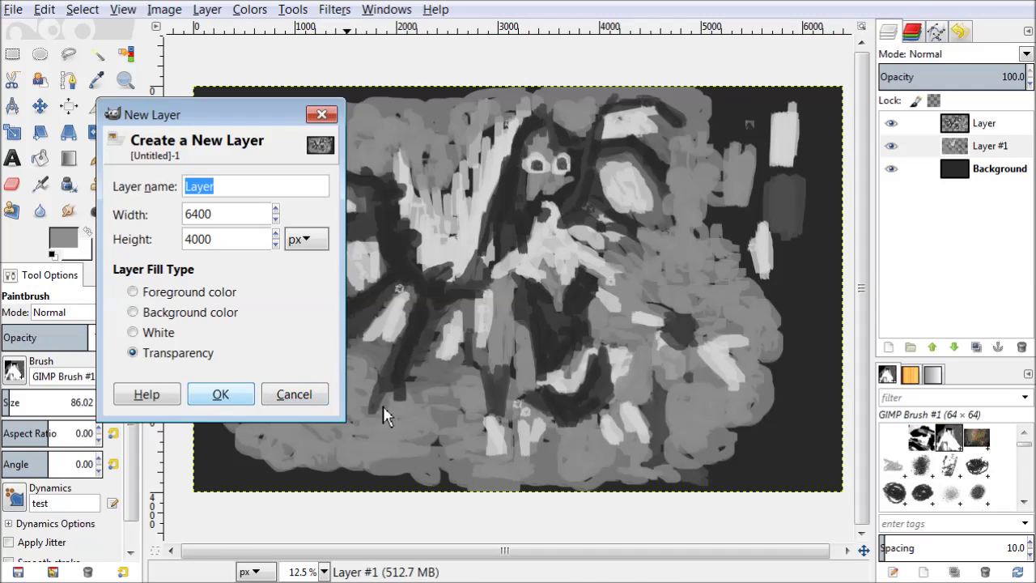
Set Layer #2 to Multiply mode and raise it to the top of the stack.
click(1025, 54)
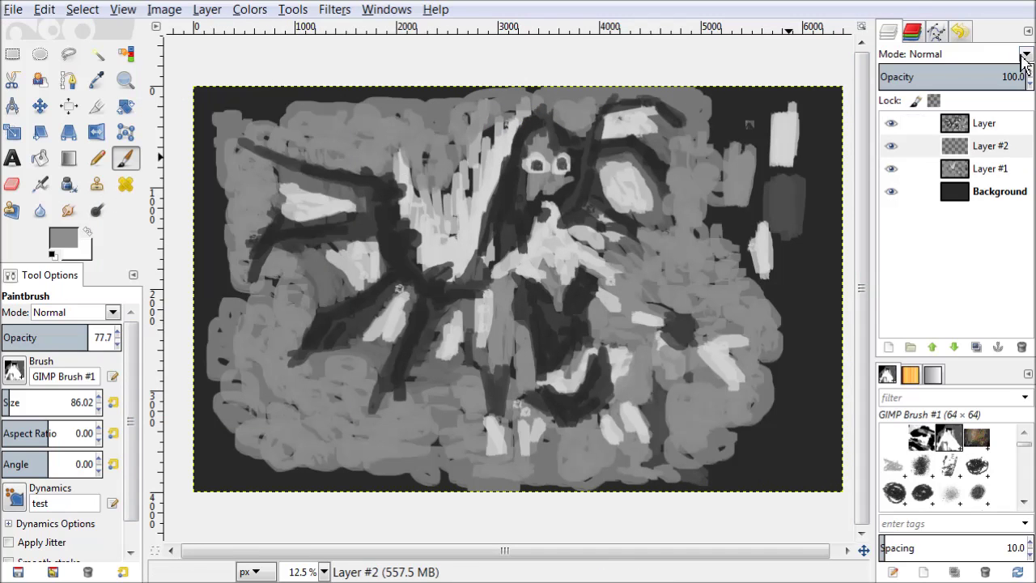
click(970, 247)
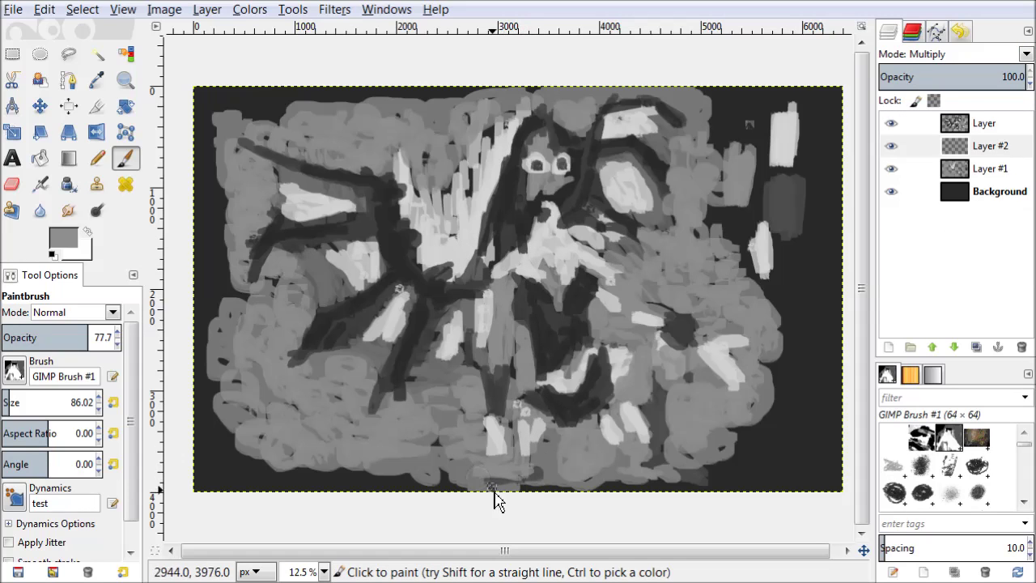
click(208, 9)
click(464, 259)
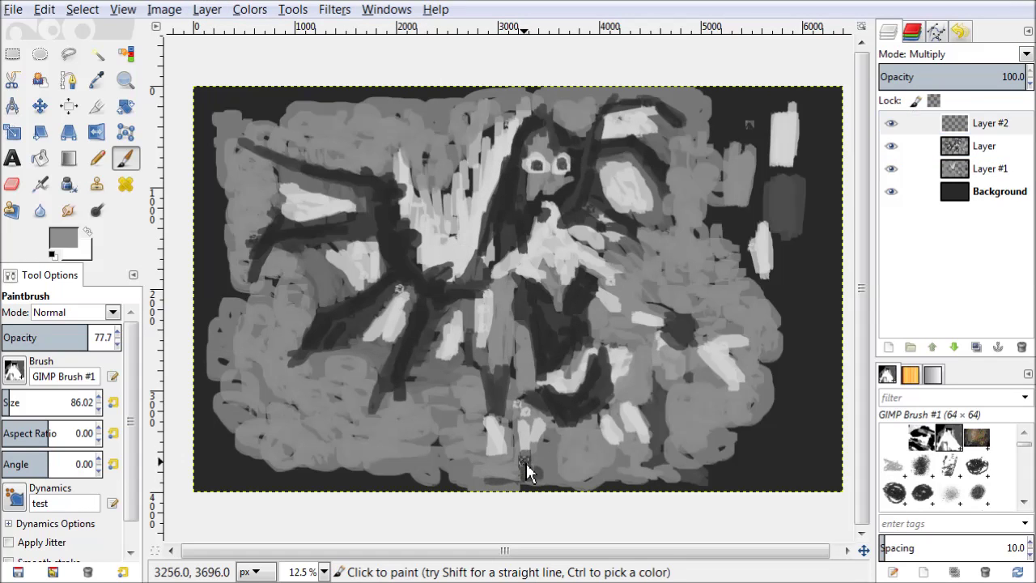
Paint dark shading over the figure's lower right, centre, eyes and left arm.
drag(567, 416, 618, 433)
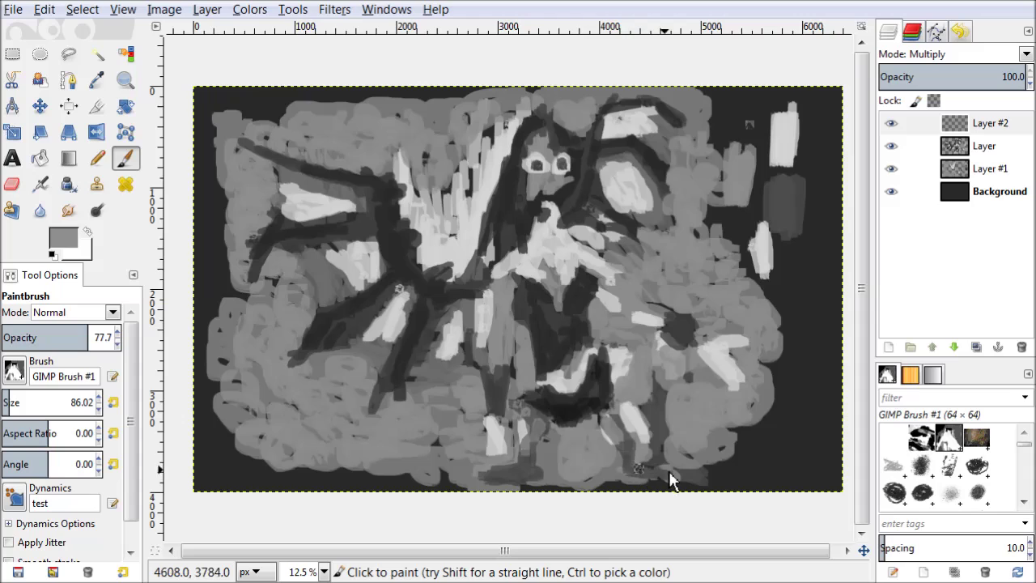
drag(576, 331, 597, 412)
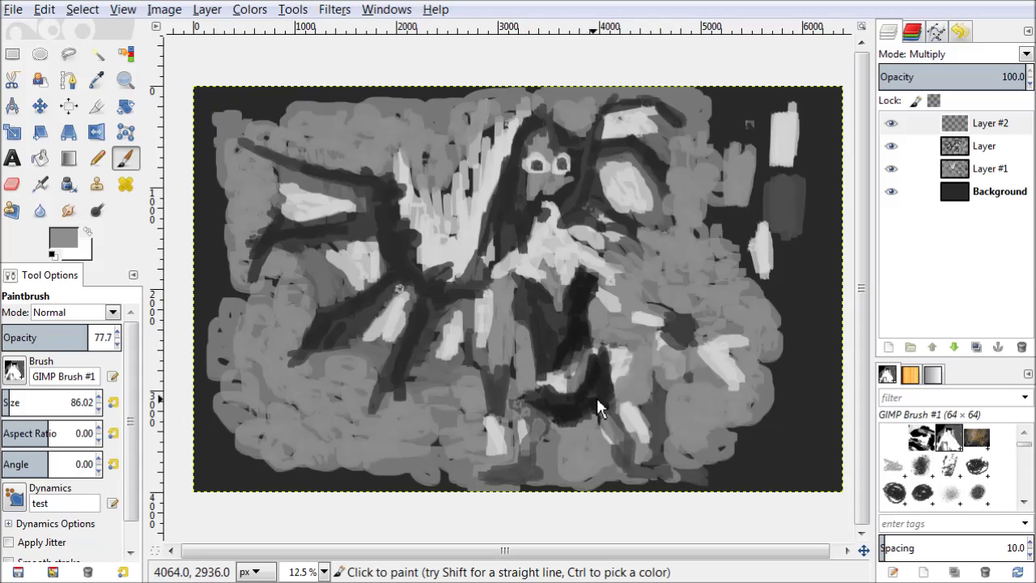
drag(527, 294, 554, 383)
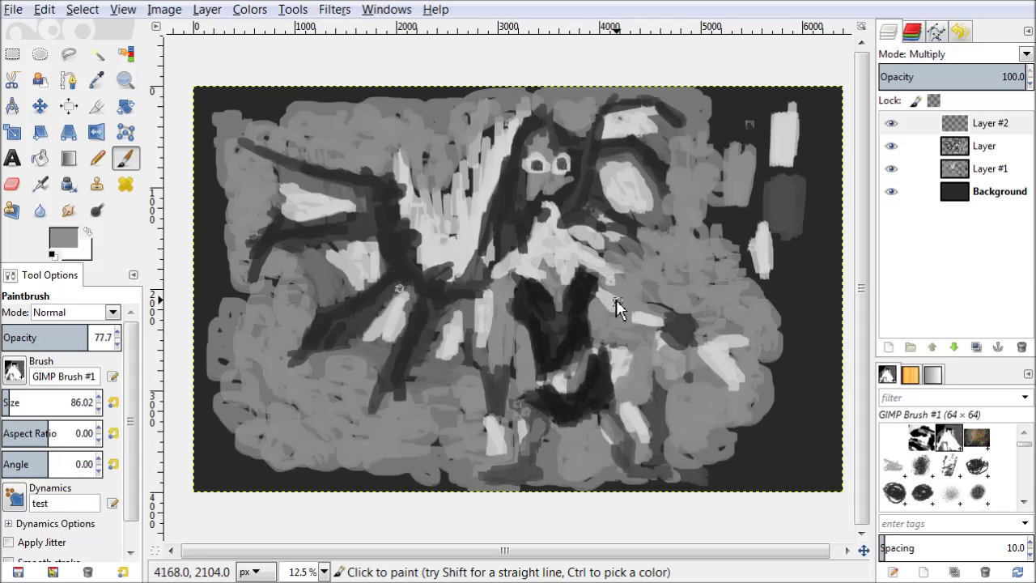
mouse_move(577, 241)
mouse_down()
mouse_move(571, 275)
mouse_move(734, 394)
mouse_up()
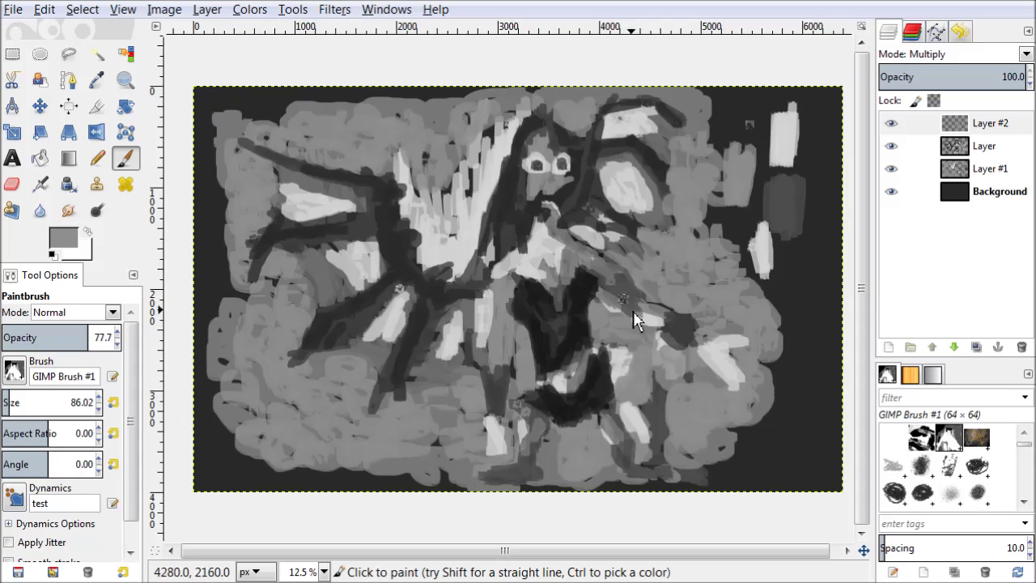
drag(533, 246, 494, 274)
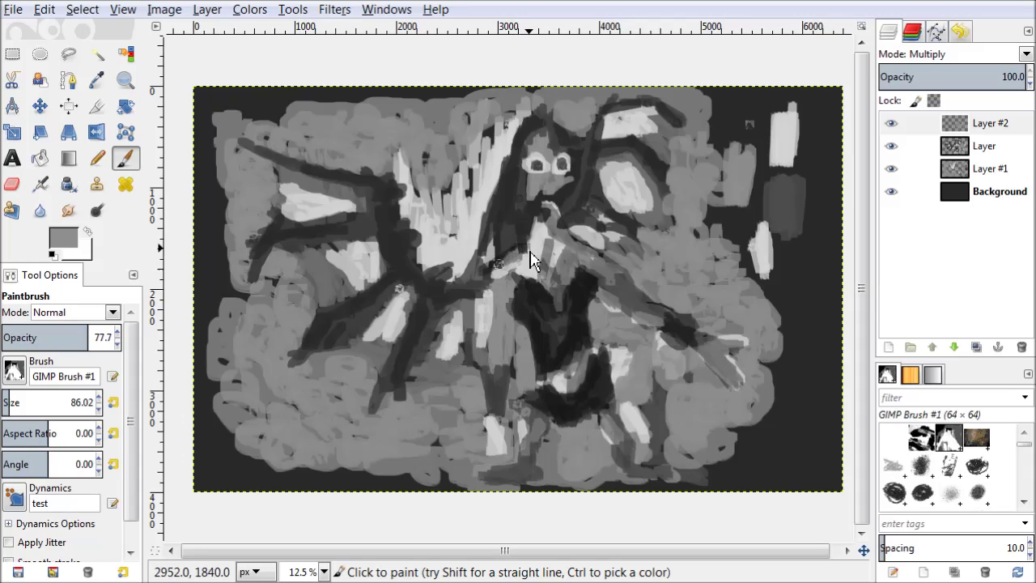
mouse_move(539, 169)
mouse_down()
mouse_move(538, 138)
mouse_move(523, 176)
mouse_move(542, 160)
mouse_move(588, 224)
mouse_move(626, 156)
mouse_move(518, 333)
mouse_up()
mouse_move(502, 283)
mouse_down()
mouse_move(510, 376)
mouse_move(494, 425)
mouse_move(482, 310)
mouse_move(456, 340)
mouse_up()
mouse_move(414, 310)
mouse_down()
mouse_move(375, 236)
mouse_move(344, 239)
mouse_move(358, 212)
mouse_move(297, 213)
mouse_move(396, 306)
mouse_move(357, 178)
mouse_move(473, 332)
mouse_up()
Set the paint colour to dark grey 2a2a2a, undoing a trial new layer and stroke.
key(shift+ctrl+n)
click(144, 321)
click(63, 238)
click(231, 298)
click(300, 340)
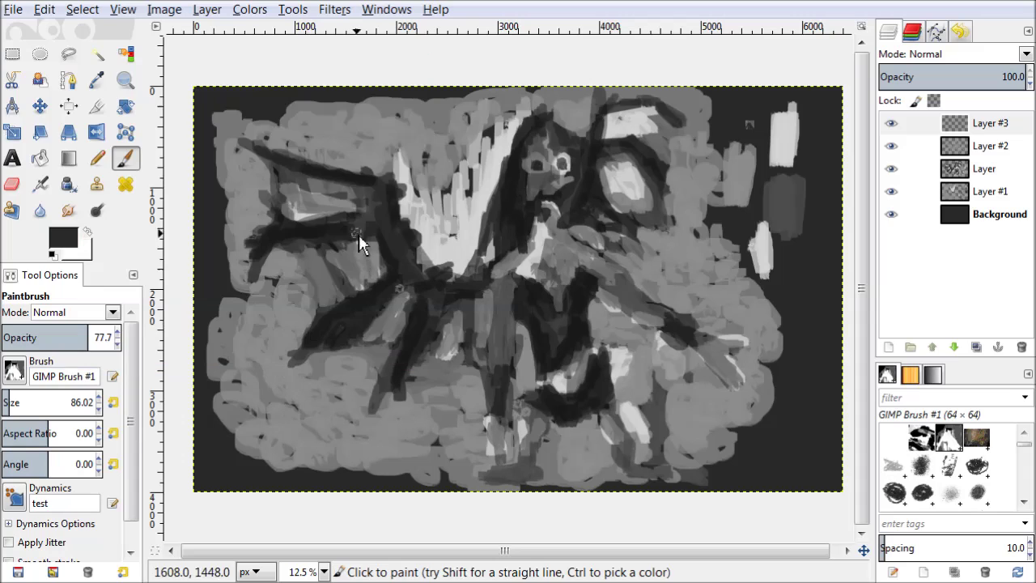
mouse_move(428, 278)
mouse_down()
mouse_move(278, 192)
mouse_move(278, 265)
mouse_up()
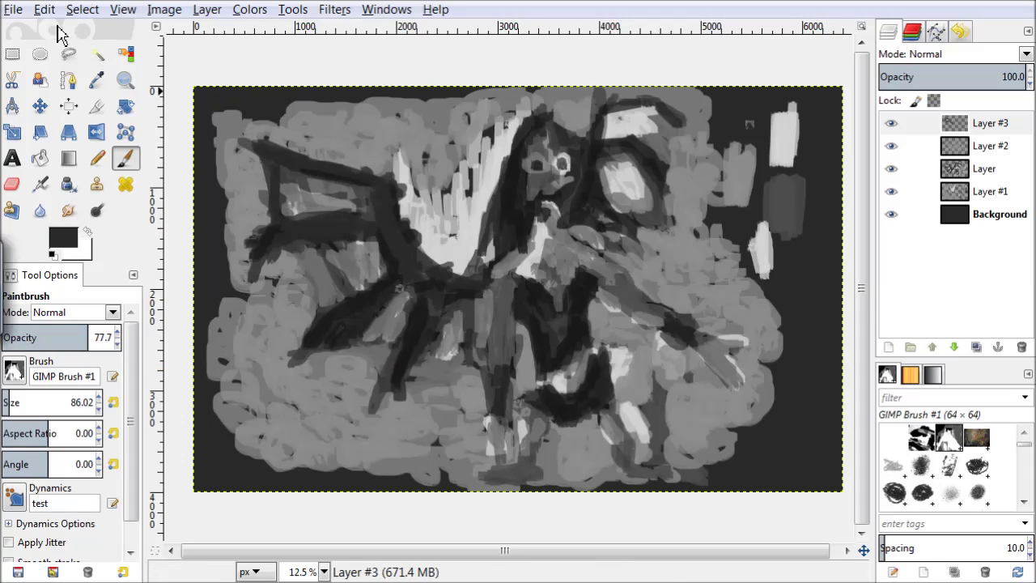
key(ctrl+z)
key(ctrl+z)
key(ctrl+z)
Add a new Overlay-mode layer above Layer #2.
click(896, 125)
key(shift+ctrl+n)
click(146, 319)
click(1026, 53)
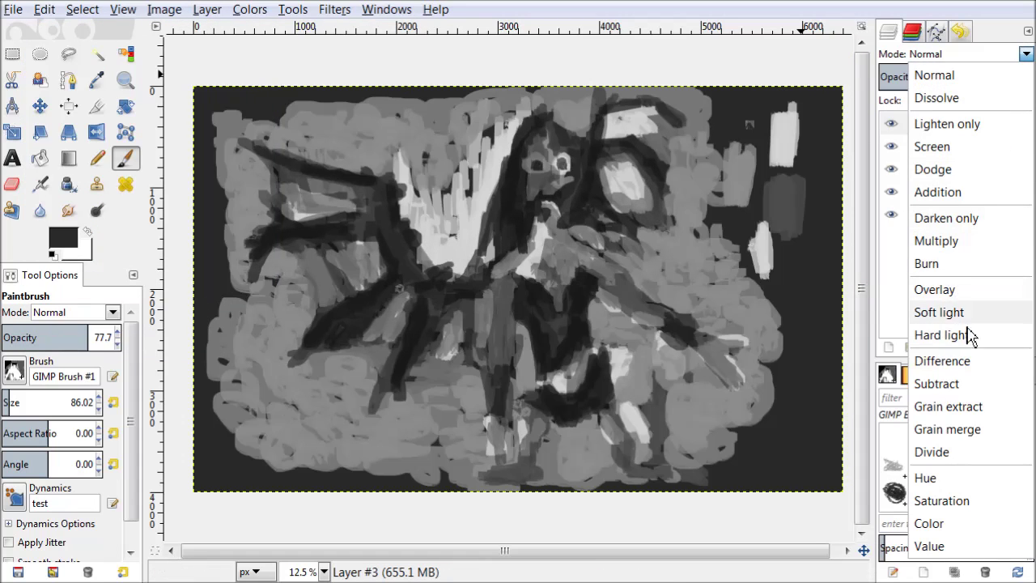
click(955, 292)
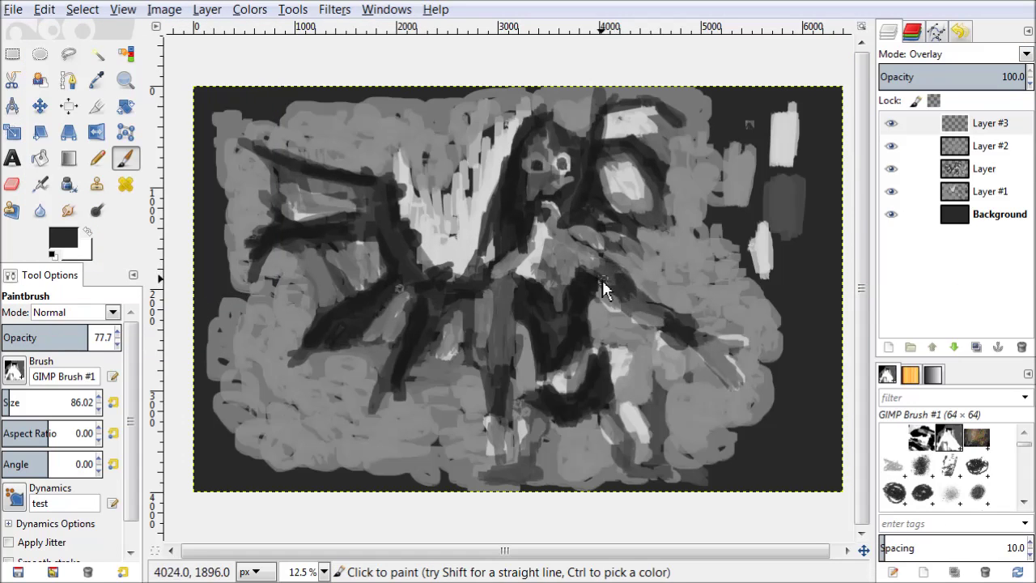
Darken the head, beak, eyes, centre, left arm and lower right with dark strokes.
drag(602, 280, 666, 327)
mouse_move(556, 217)
mouse_down()
mouse_move(536, 208)
mouse_move(565, 171)
mouse_up()
mouse_move(534, 202)
mouse_down()
mouse_move(513, 169)
mouse_move(556, 138)
mouse_move(652, 162)
mouse_move(622, 202)
mouse_up()
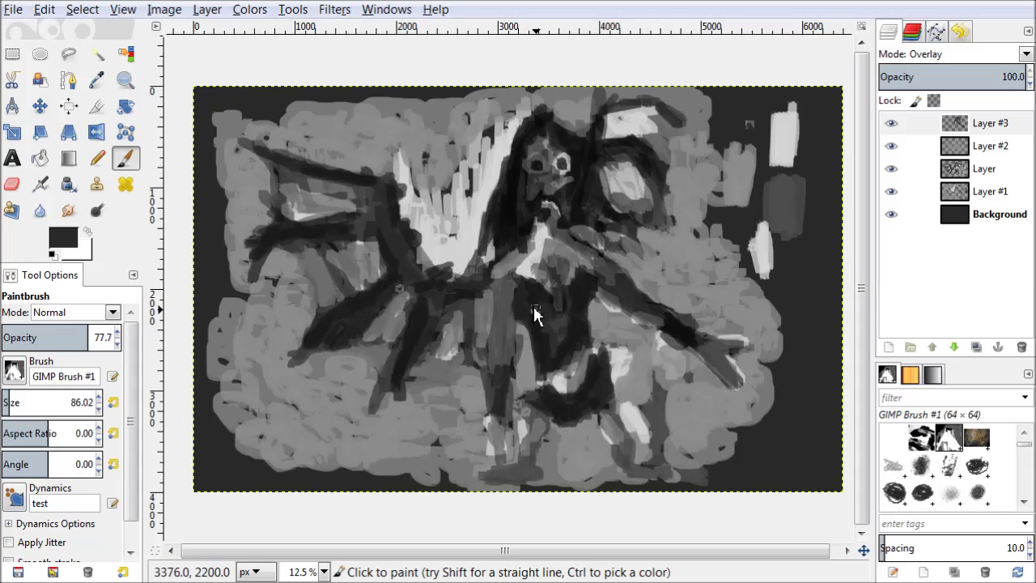
drag(533, 309, 499, 320)
mouse_move(499, 487)
mouse_down()
mouse_move(586, 438)
mouse_move(624, 396)
mouse_move(578, 364)
mouse_up()
mouse_move(522, 260)
mouse_down()
mouse_move(326, 301)
mouse_move(345, 282)
mouse_move(353, 315)
mouse_up()
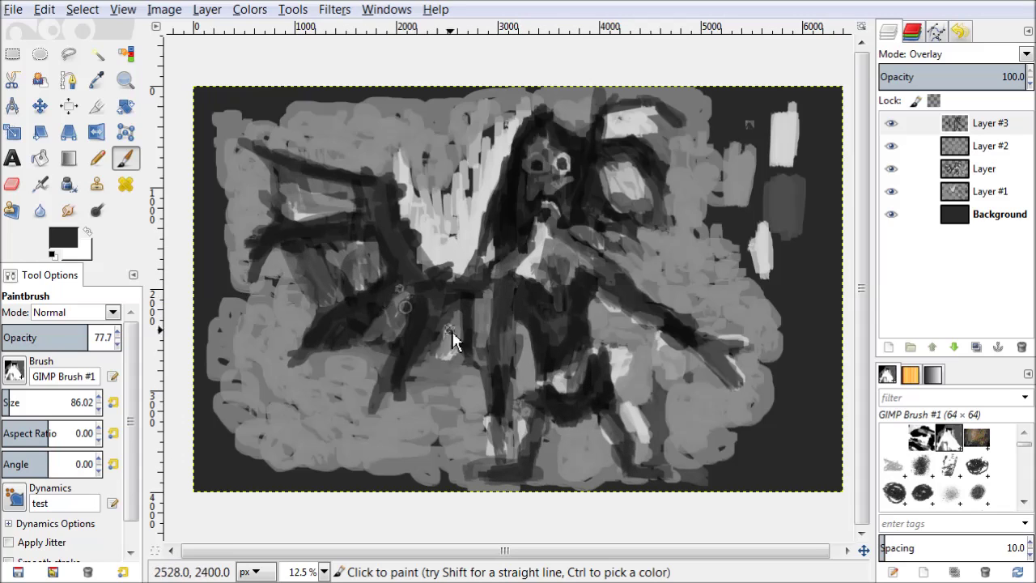
drag(450, 332, 484, 310)
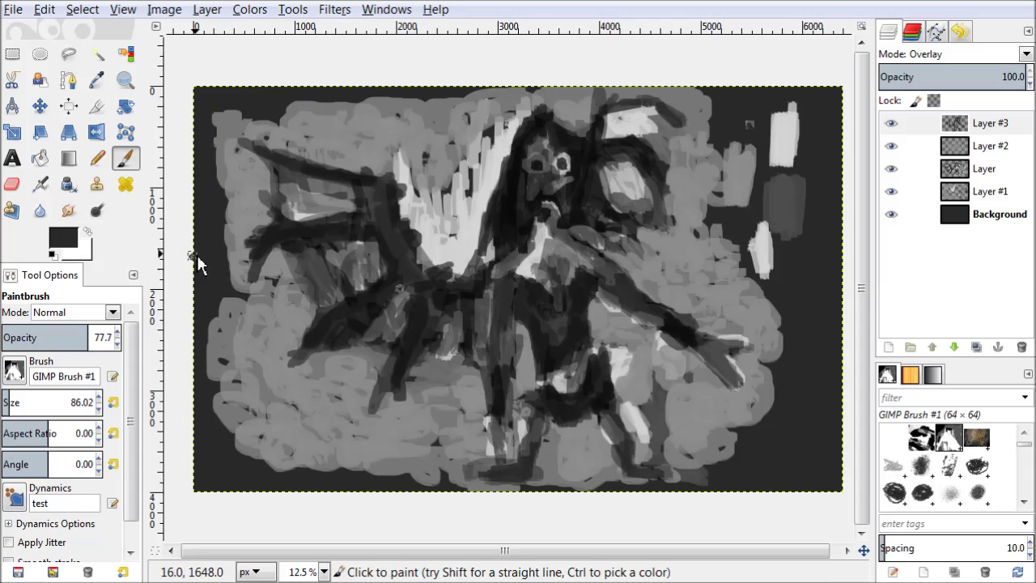
key(shift+ctrl+n)
Add Layer #4 in Multiply mode and choose a light blue paint colour.
key(Return)
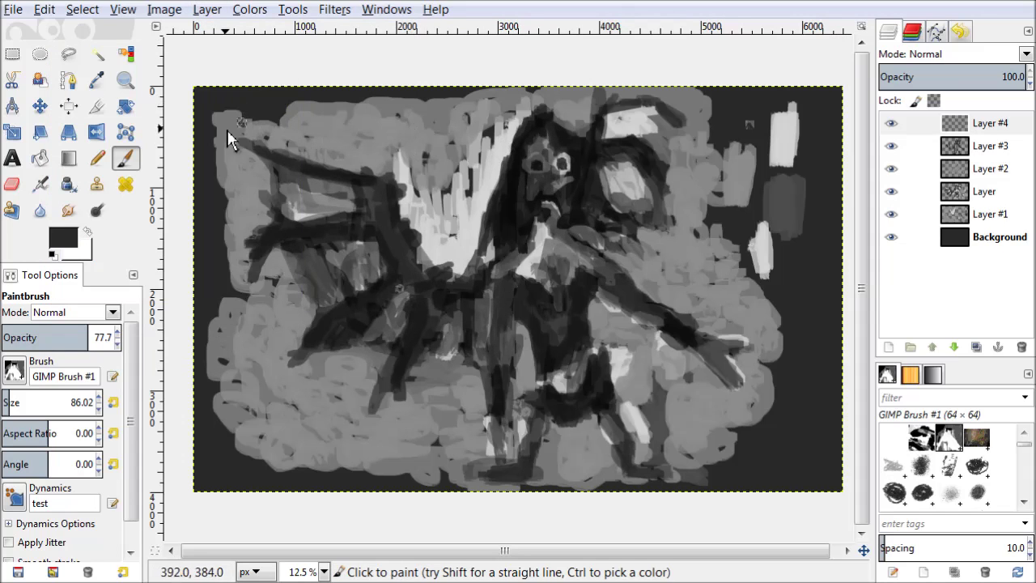
click(939, 54)
click(936, 240)
click(63, 237)
click(296, 340)
Tint the area around the legs, the figure's right side and the head blue.
drag(615, 355, 636, 330)
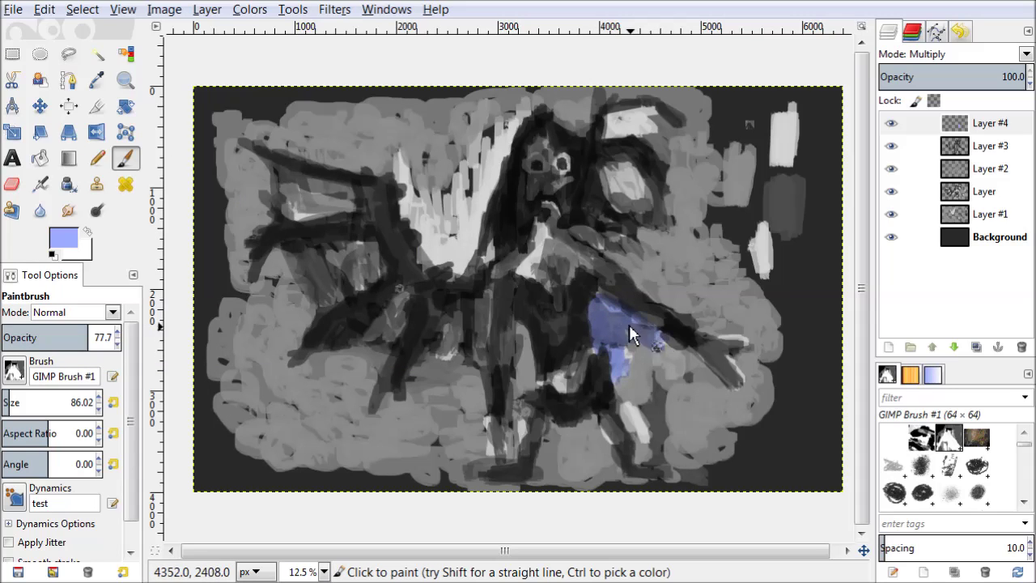
mouse_move(641, 428)
mouse_down()
mouse_move(648, 466)
mouse_move(643, 358)
mouse_move(675, 370)
mouse_move(695, 427)
mouse_move(655, 413)
mouse_move(624, 485)
mouse_move(599, 444)
mouse_move(578, 488)
mouse_up()
drag(628, 252, 695, 324)
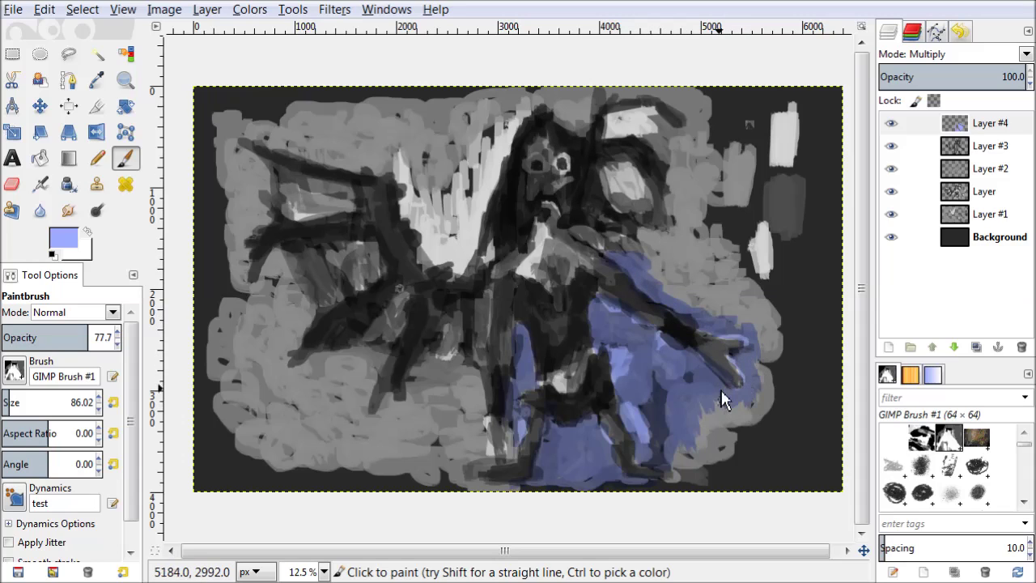
drag(730, 390, 724, 427)
mouse_move(760, 333)
mouse_down()
mouse_move(654, 258)
mouse_move(679, 233)
mouse_move(682, 149)
mouse_move(701, 129)
mouse_up()
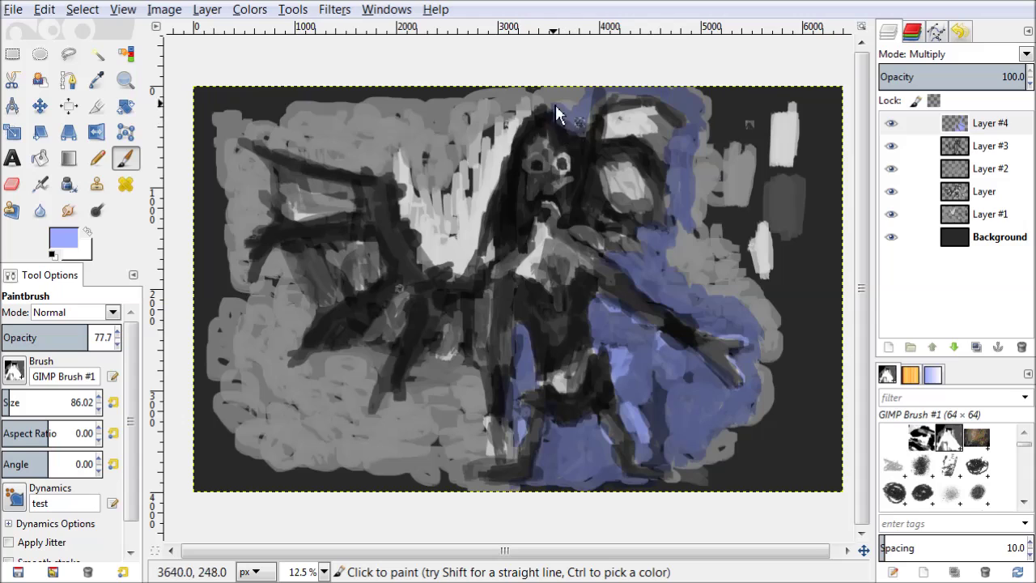
drag(556, 105, 502, 153)
mouse_move(486, 195)
mouse_down()
mouse_move(491, 255)
mouse_move(456, 284)
mouse_move(421, 186)
mouse_move(478, 154)
mouse_up()
Tint the grey background on the right, below, left and along the top blue.
mouse_move(680, 231)
mouse_down()
mouse_move(719, 285)
mouse_move(745, 281)
mouse_move(767, 414)
mouse_up()
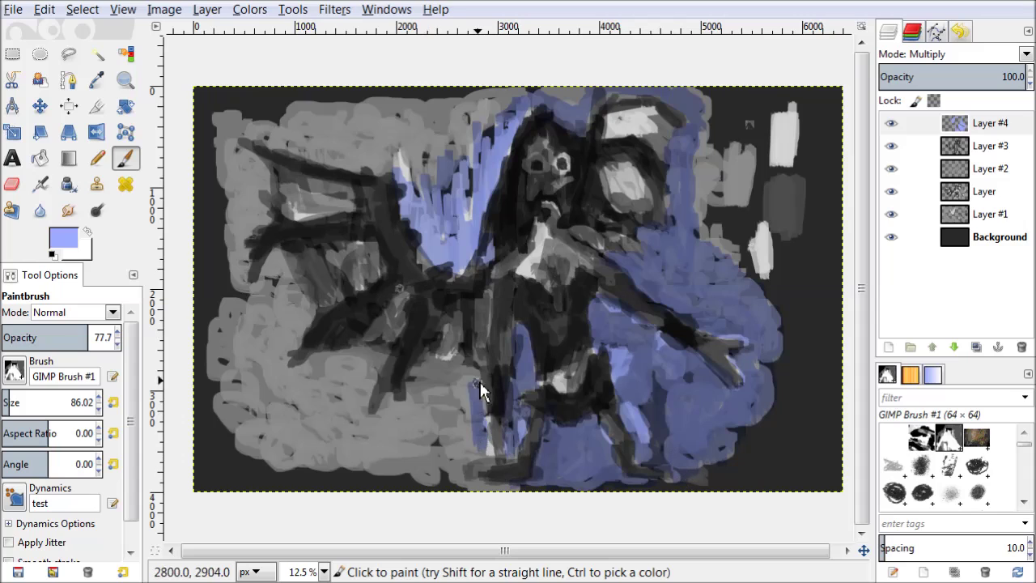
mouse_move(437, 425)
mouse_down()
mouse_move(476, 468)
mouse_move(365, 383)
mouse_up()
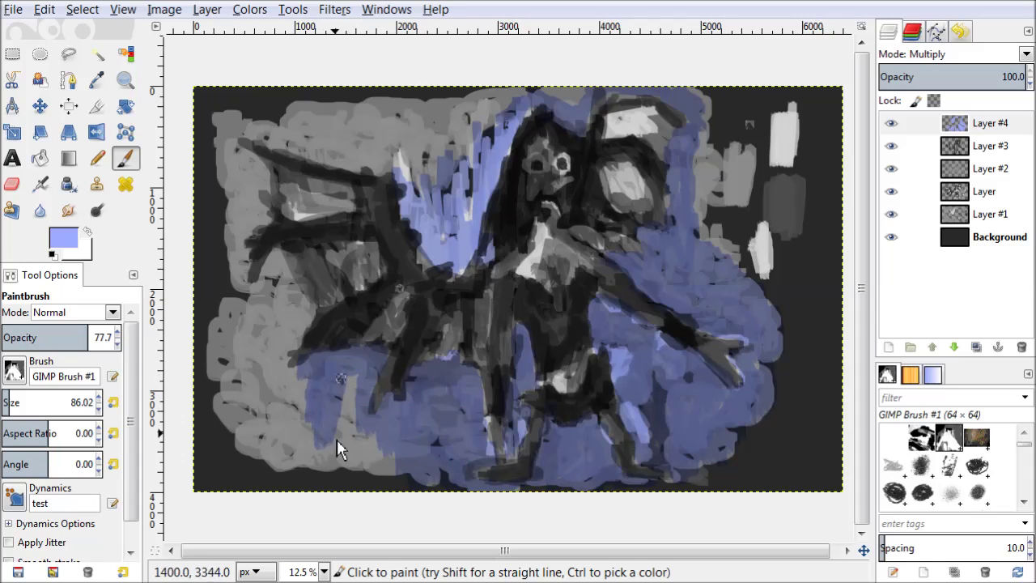
drag(297, 340, 261, 311)
mouse_move(291, 345)
mouse_down()
mouse_move(280, 372)
mouse_move(226, 383)
mouse_move(267, 391)
mouse_move(342, 447)
mouse_up()
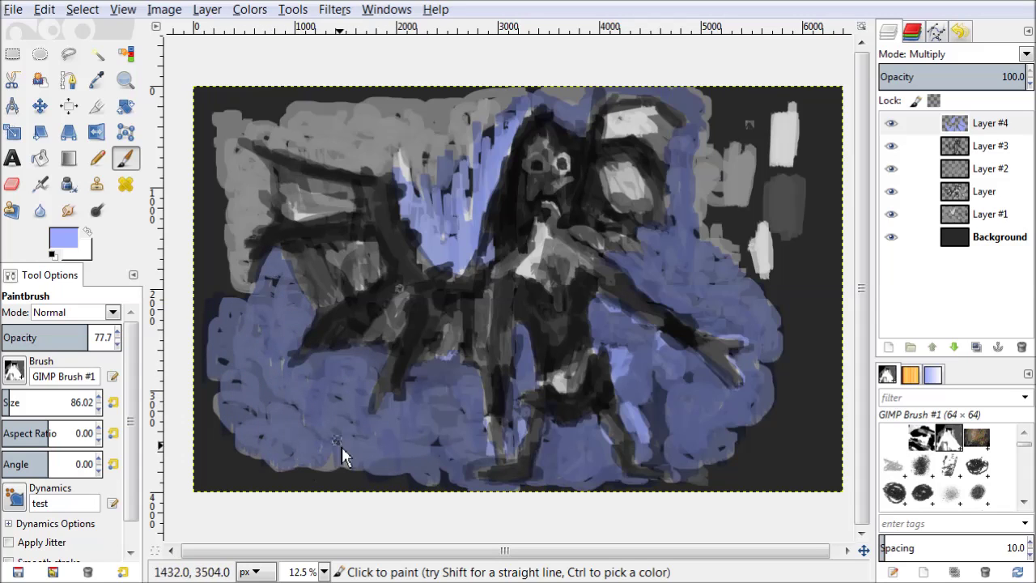
mouse_move(265, 199)
mouse_down()
mouse_move(237, 225)
mouse_move(240, 249)
mouse_move(312, 163)
mouse_move(235, 134)
mouse_move(328, 130)
mouse_up()
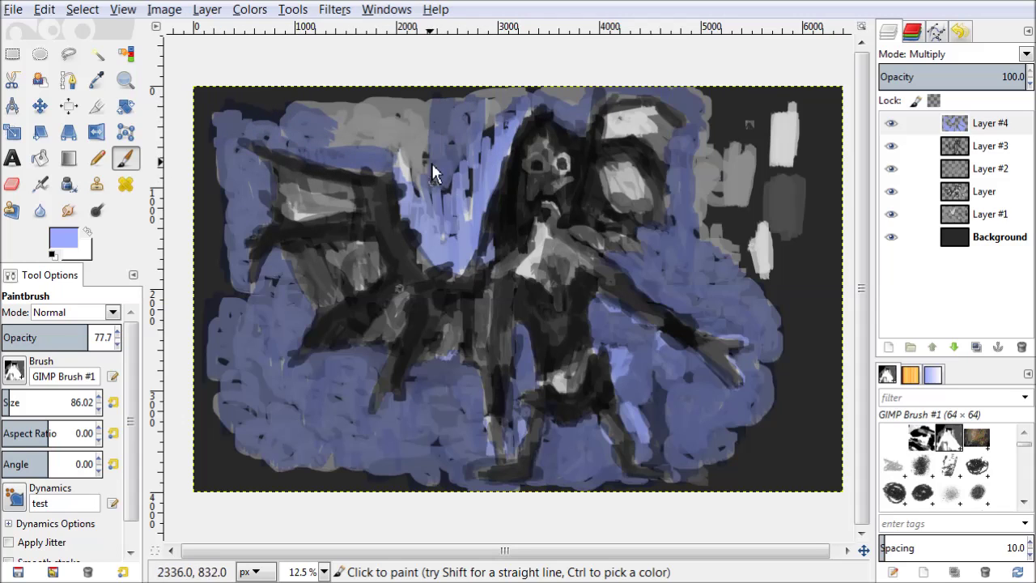
drag(435, 178, 379, 98)
mouse_move(485, 129)
mouse_down()
mouse_move(569, 76)
mouse_move(707, 154)
mouse_move(694, 203)
mouse_move(749, 272)
mouse_up()
Choose tan yellow e8d781 and paint the head, right arm, both legs and left wing.
click(63, 238)
click(310, 341)
mouse_move(563, 181)
mouse_down()
mouse_move(547, 202)
mouse_move(566, 248)
mouse_up()
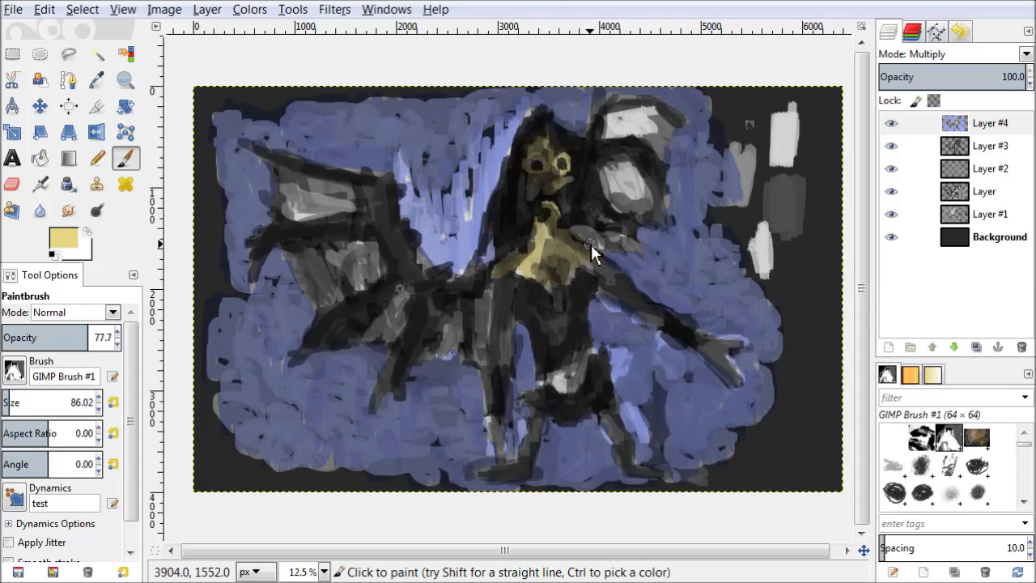
drag(615, 281, 732, 352)
drag(511, 296, 503, 452)
drag(609, 429, 638, 480)
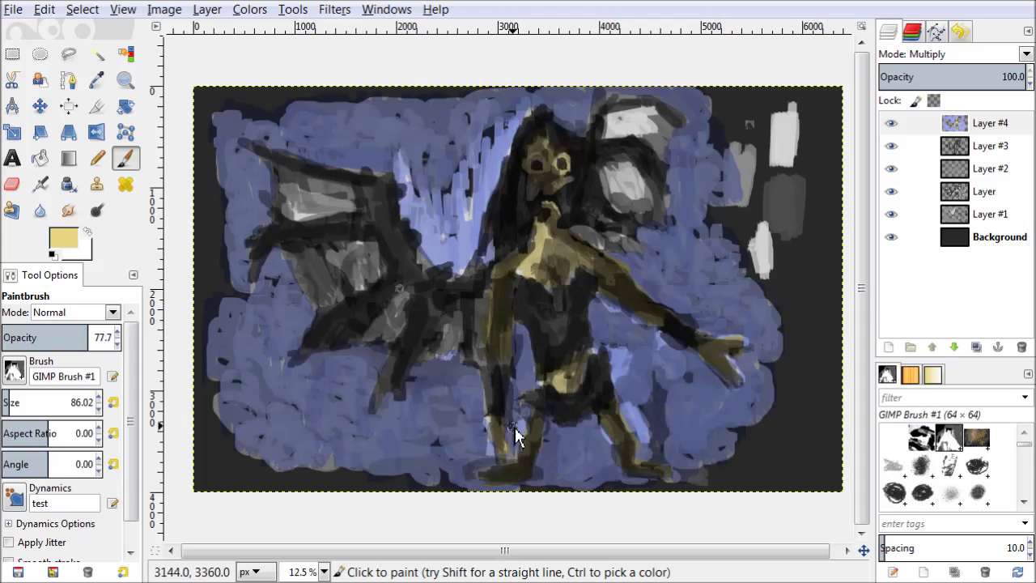
drag(349, 246, 306, 285)
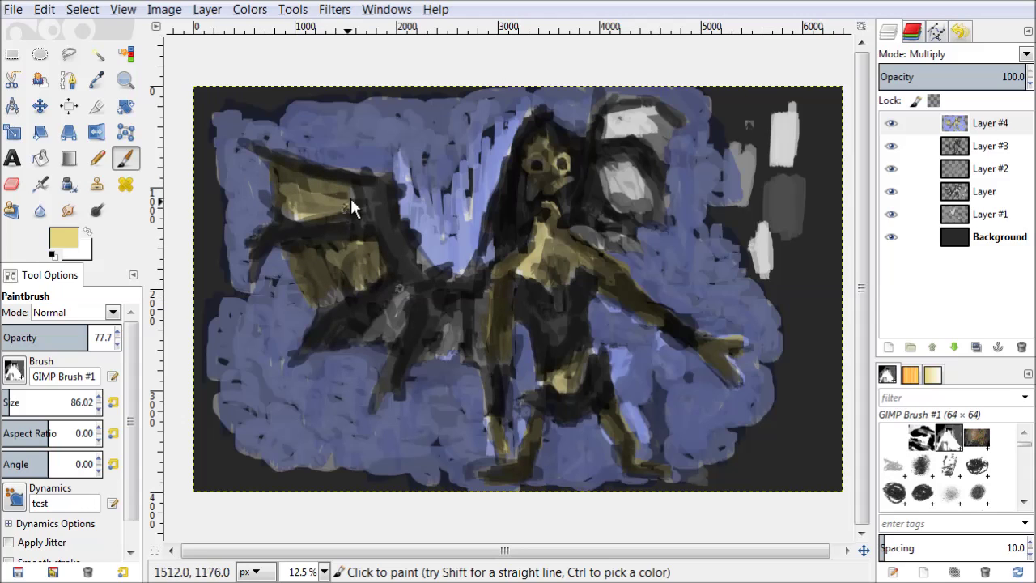
mouse_move(379, 322)
mouse_down()
mouse_move(451, 331)
mouse_move(484, 369)
mouse_up()
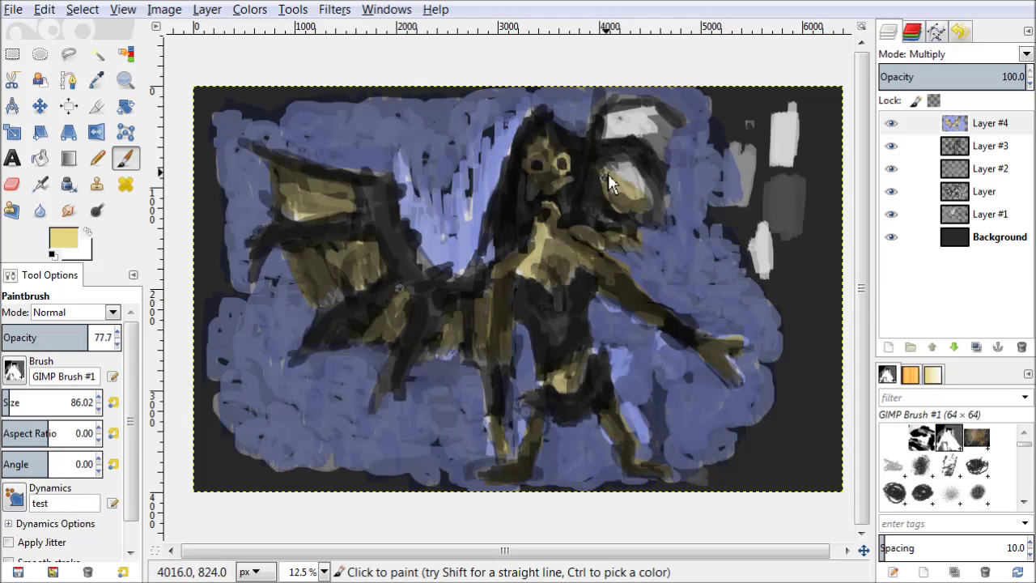
click(63, 237)
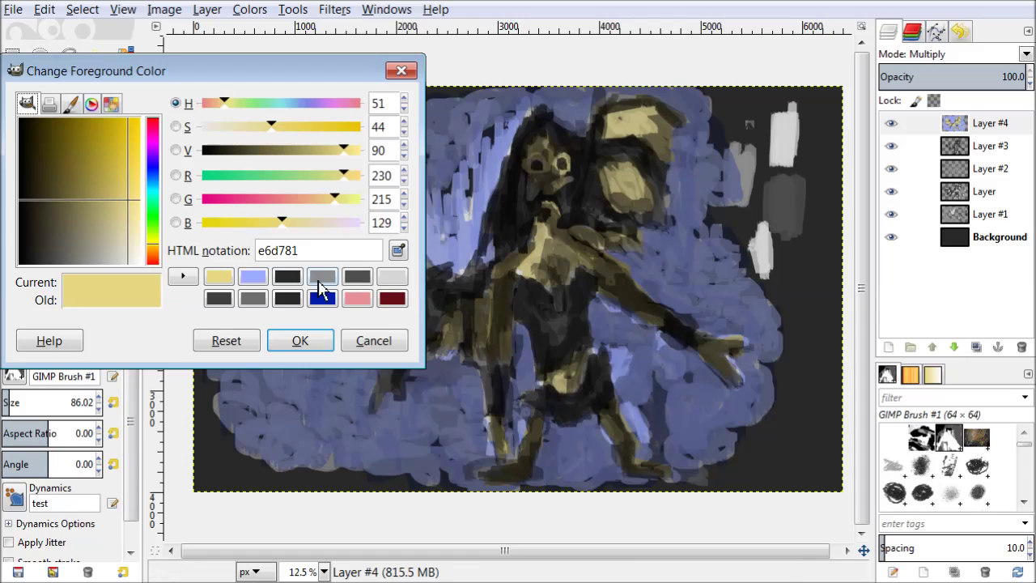
Switch to dark red 670f14 and shade the torso, hair outline, left wing and left side.
click(392, 299)
click(293, 341)
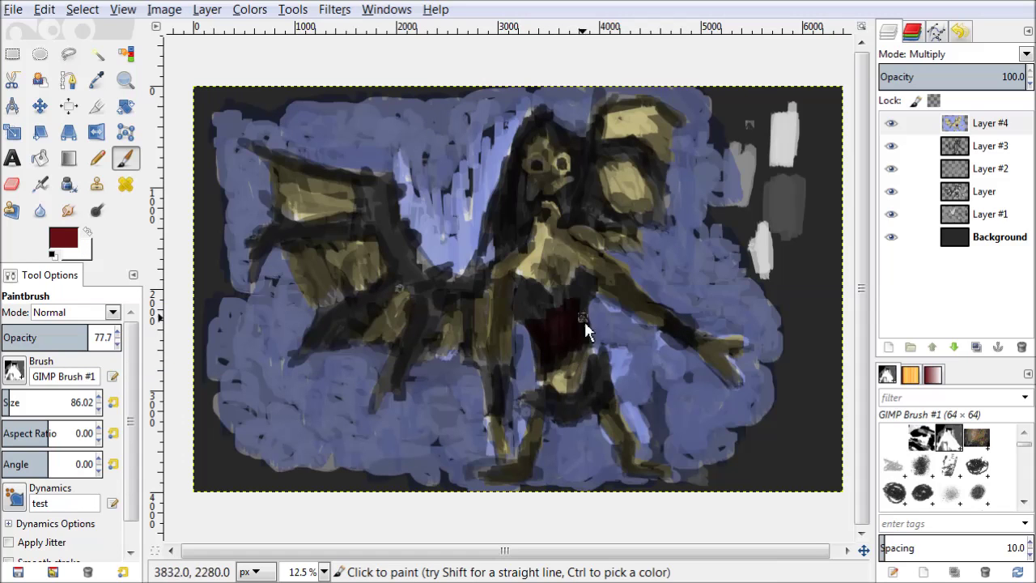
drag(535, 294, 574, 378)
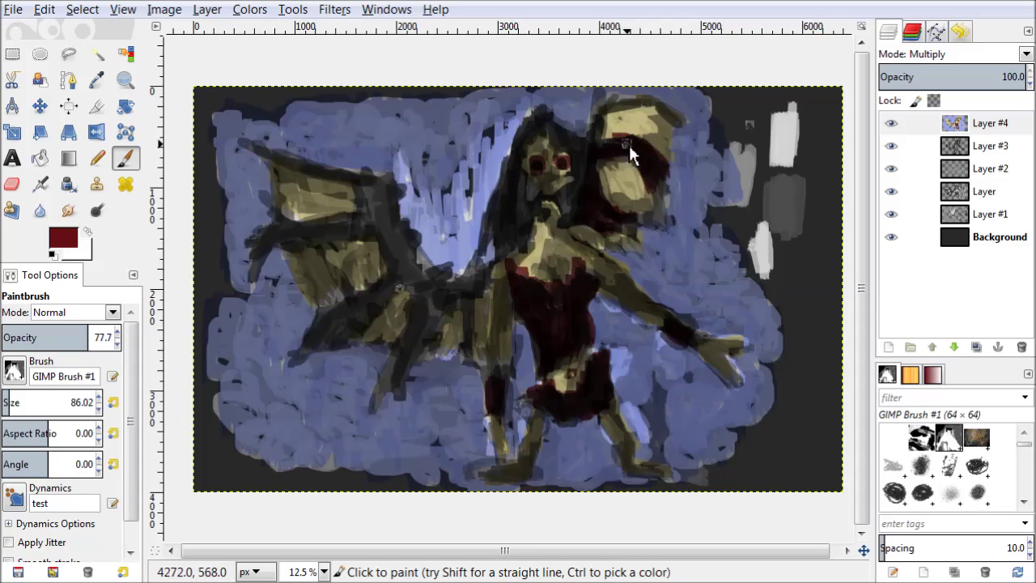
drag(629, 143, 658, 110)
mouse_move(411, 236)
mouse_down()
mouse_move(354, 185)
mouse_move(365, 219)
mouse_move(315, 238)
mouse_move(391, 270)
mouse_move(323, 324)
mouse_move(350, 307)
mouse_move(408, 352)
mouse_move(425, 344)
mouse_up()
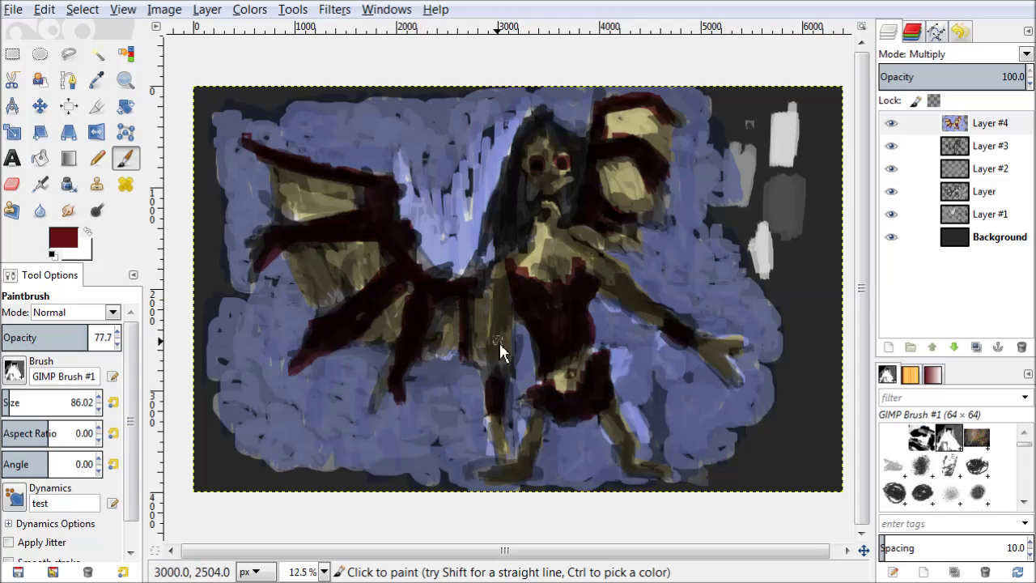
mouse_move(506, 219)
mouse_down()
mouse_move(518, 192)
mouse_move(506, 122)
mouse_up()
Add Layer #5 in Multiply mode with dark olive 6a633c as the paint colour.
click(207, 9)
click(217, 31)
click(65, 237)
click(253, 276)
drag(319, 150, 270, 154)
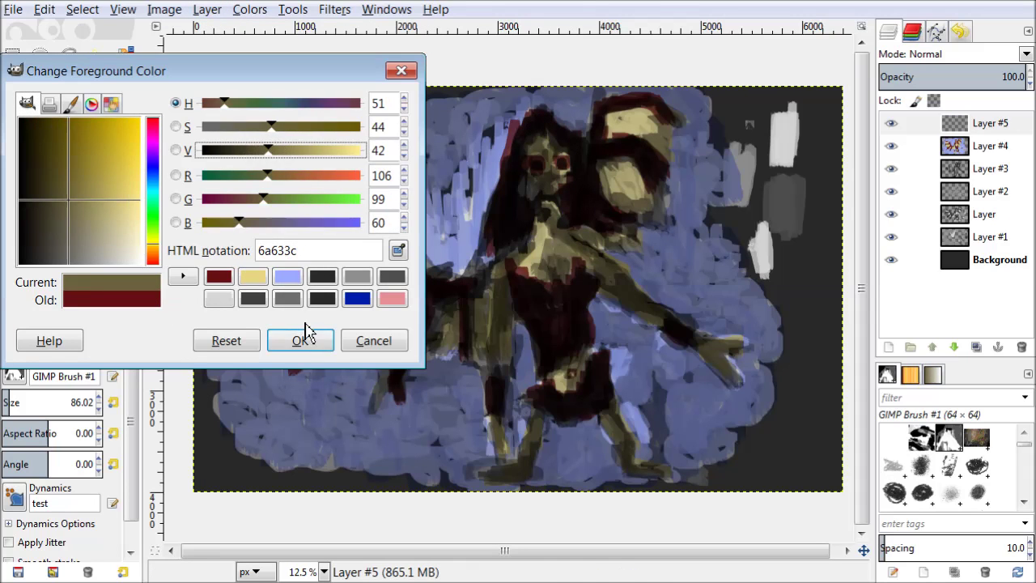
click(299, 339)
click(971, 53)
click(965, 243)
Shade the left wing, body, legs, right arm and upper wing olive, plus a bottom shadow.
drag(292, 211, 317, 220)
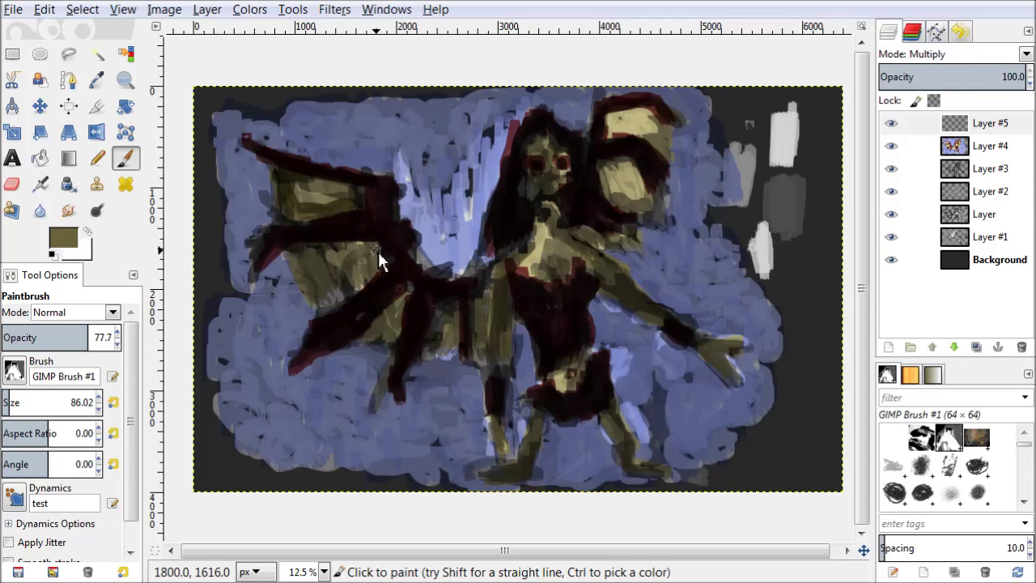
drag(332, 300, 308, 324)
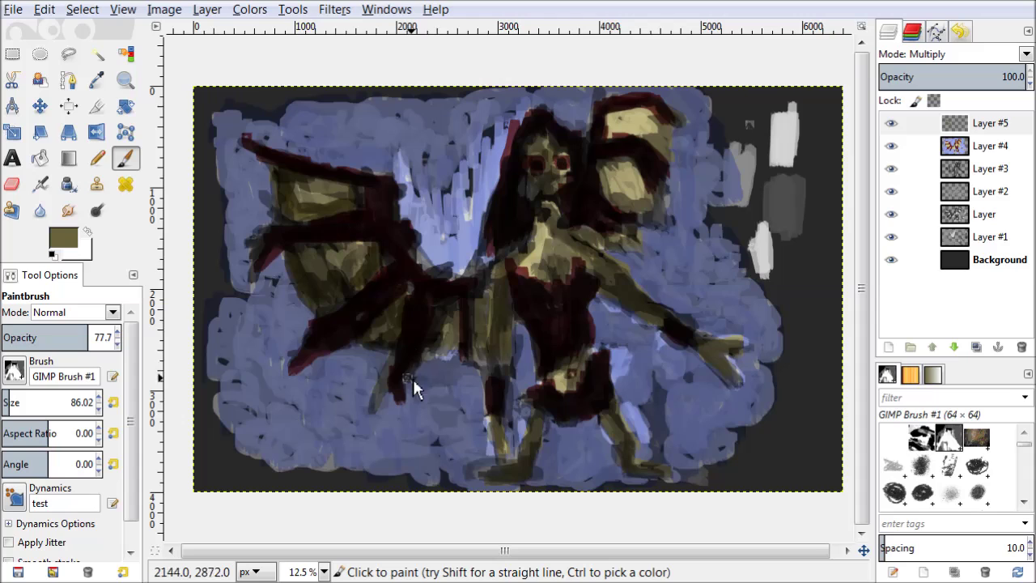
mouse_move(366, 362)
mouse_down()
mouse_move(317, 348)
mouse_move(281, 273)
mouse_move(308, 324)
mouse_move(264, 166)
mouse_up()
drag(495, 292, 495, 449)
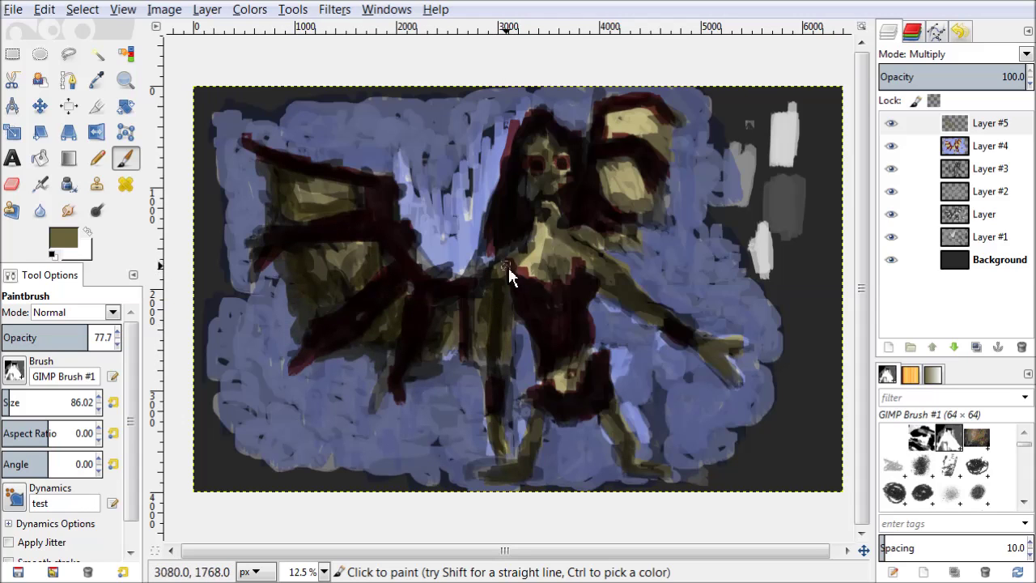
drag(557, 232, 745, 359)
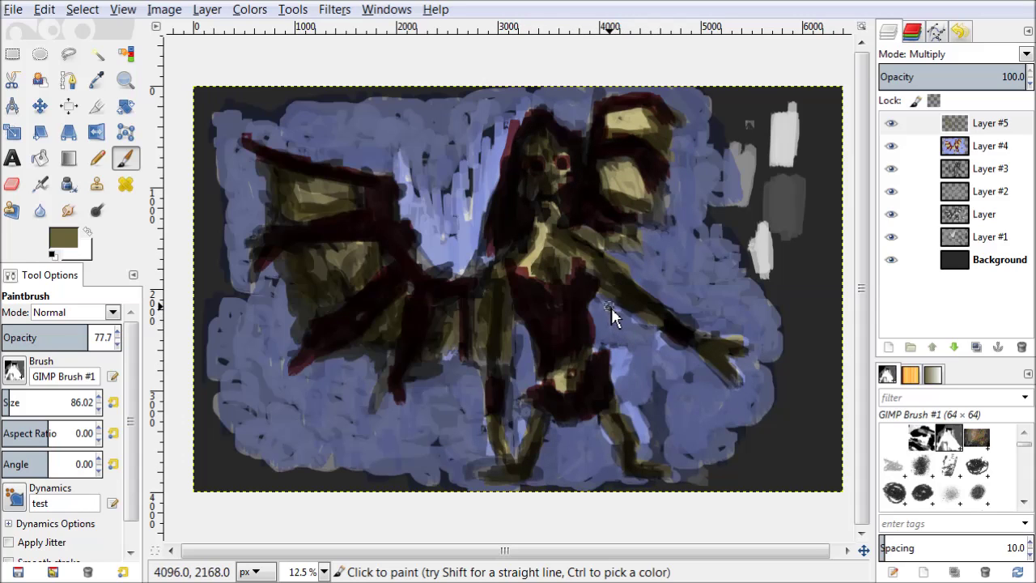
drag(616, 189, 609, 137)
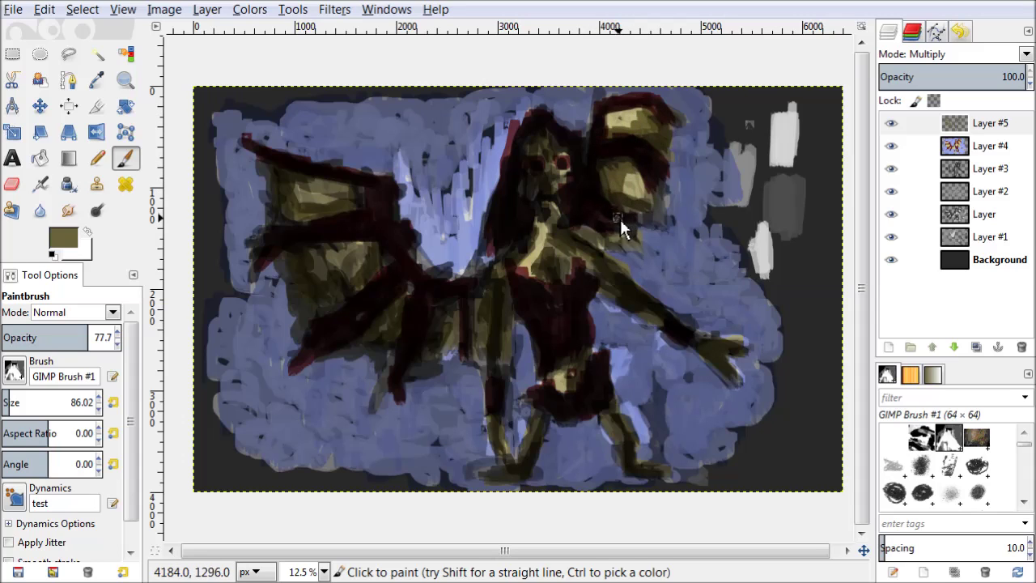
mouse_move(482, 452)
mouse_down()
mouse_move(324, 445)
mouse_move(592, 470)
mouse_move(459, 462)
mouse_move(279, 427)
mouse_up()
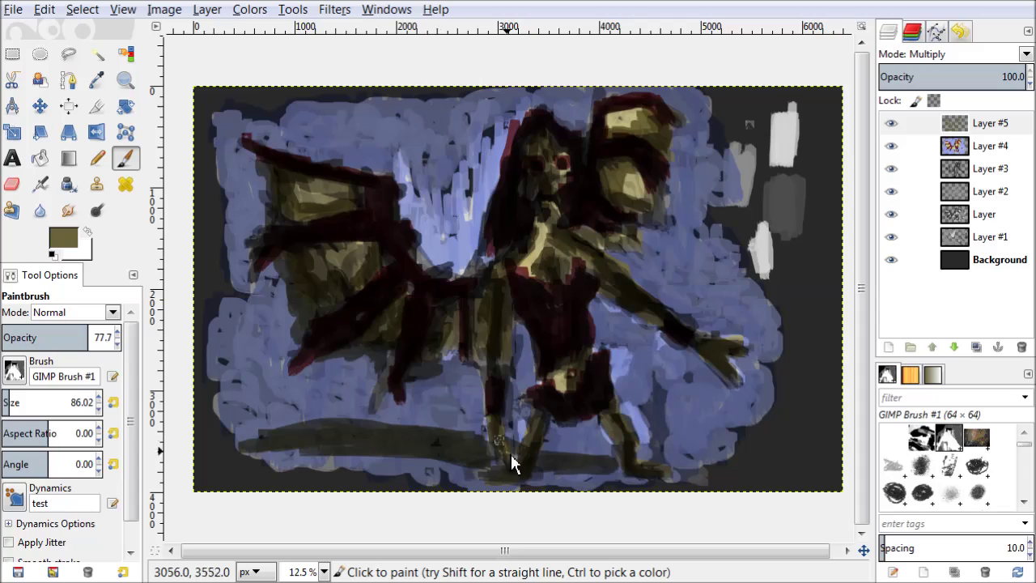